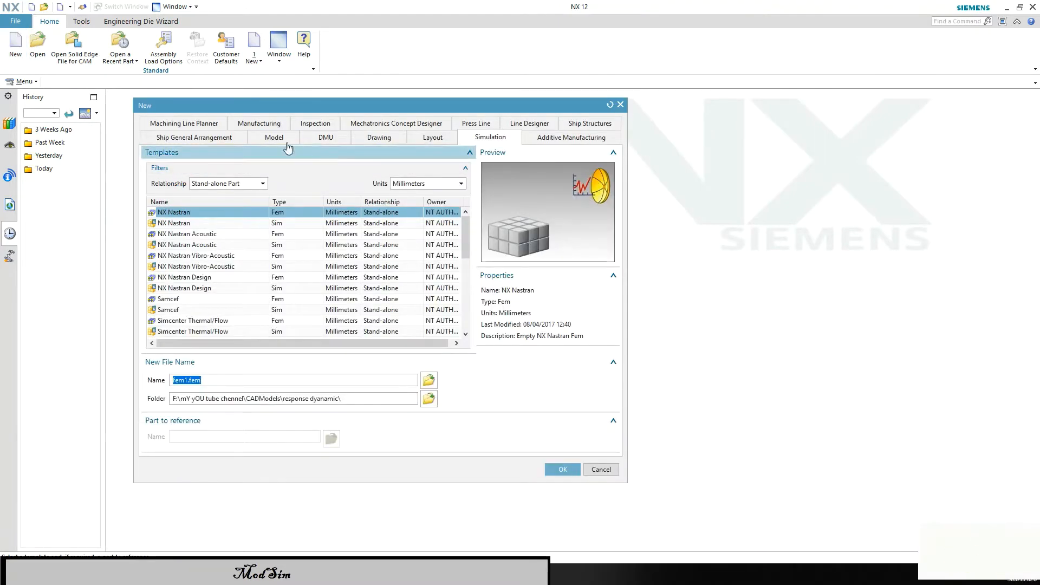
- Create a new millimetre part from the Model template, named model1DynamicProperties.prt
left_click(286, 142)
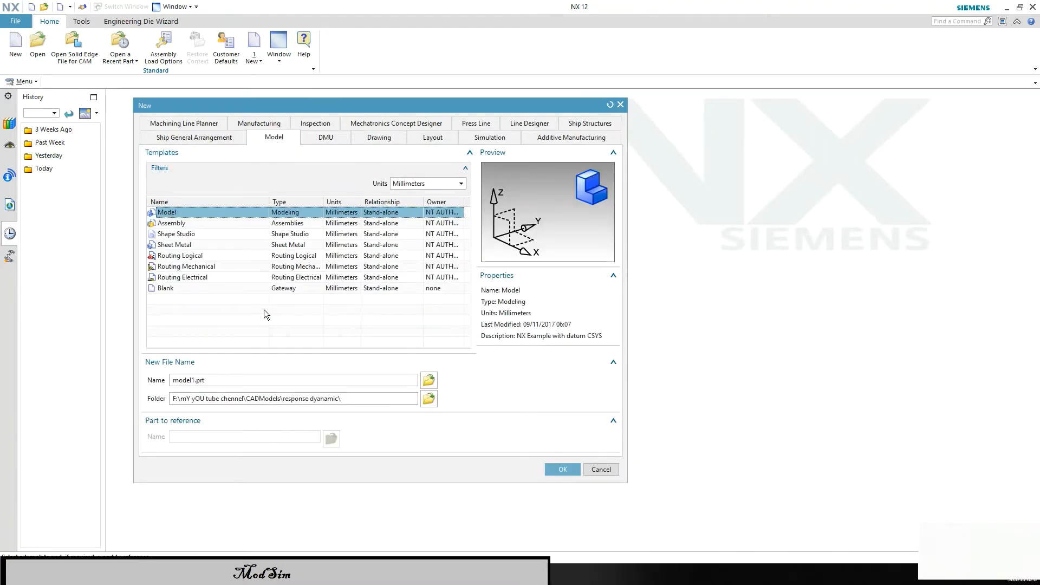
left_click(214, 380)
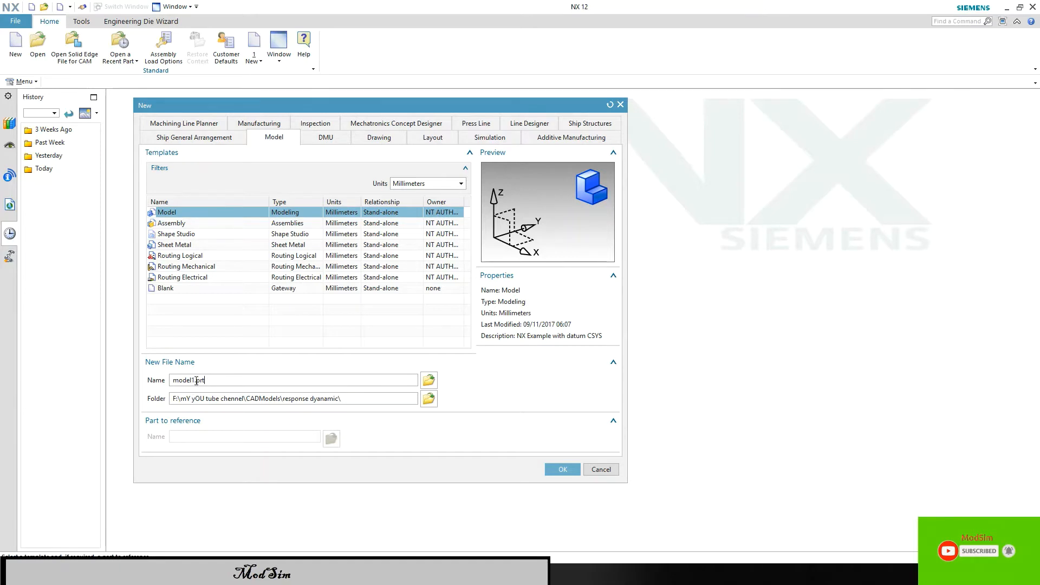
left_click_drag(194, 381, 169, 380)
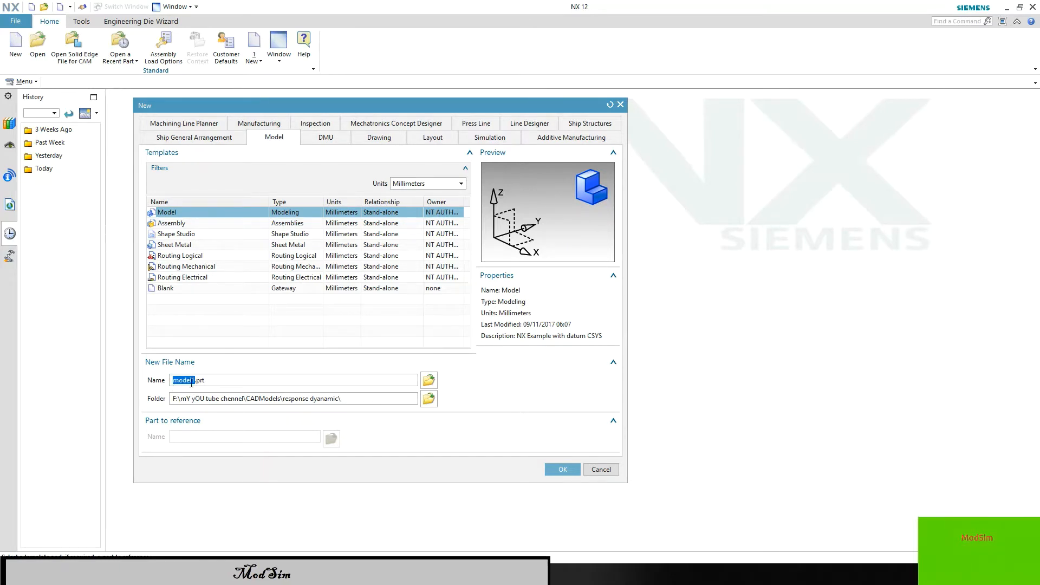
left_click(193, 383)
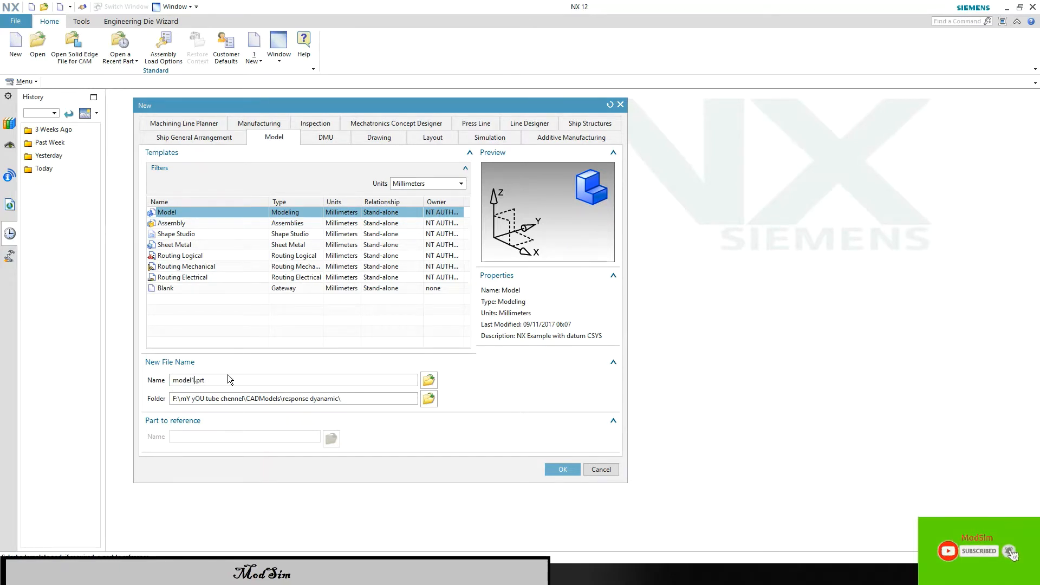
type("Dynam")
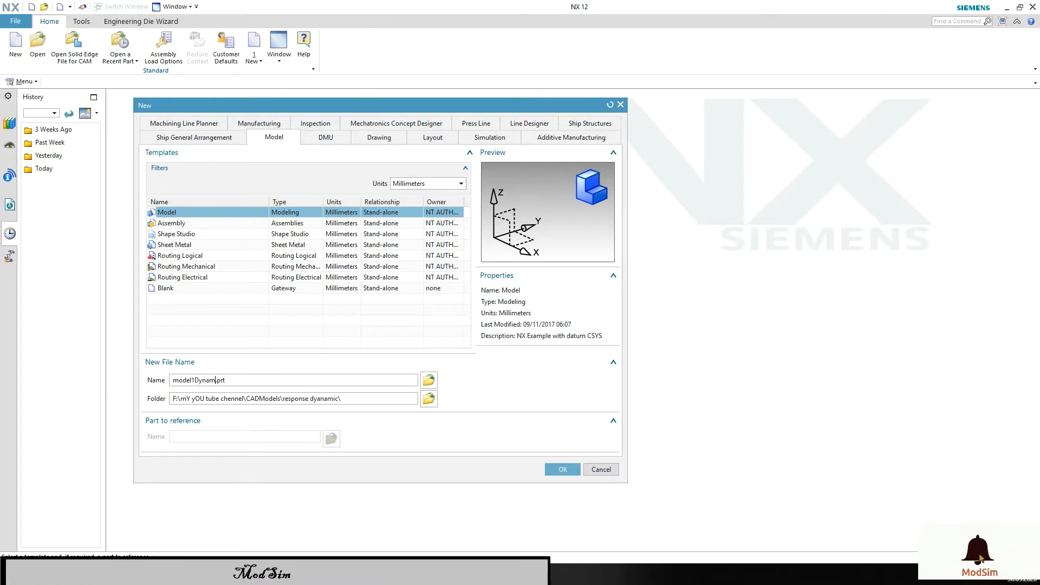
type("icPro")
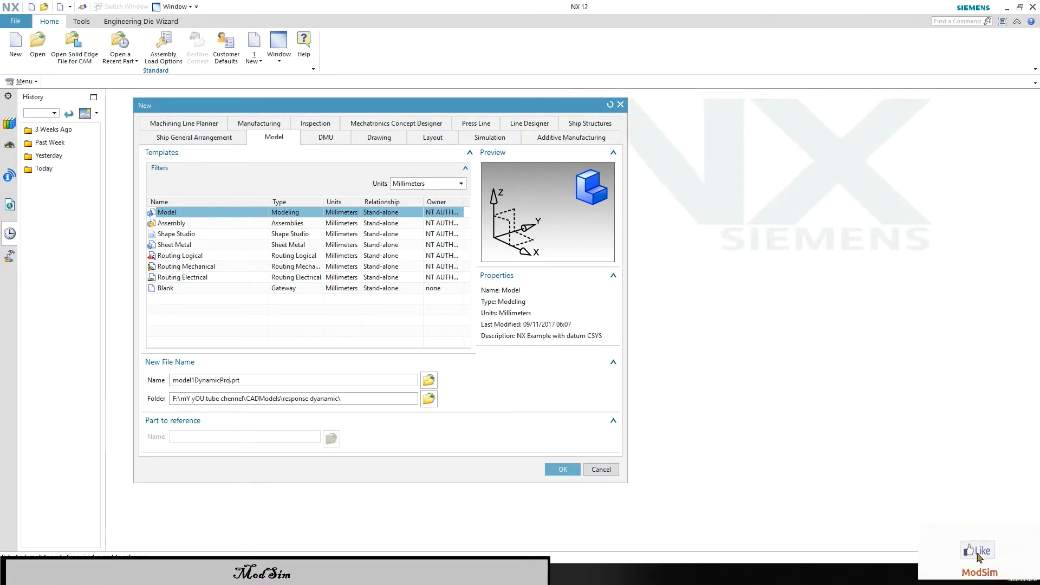
type("perties")
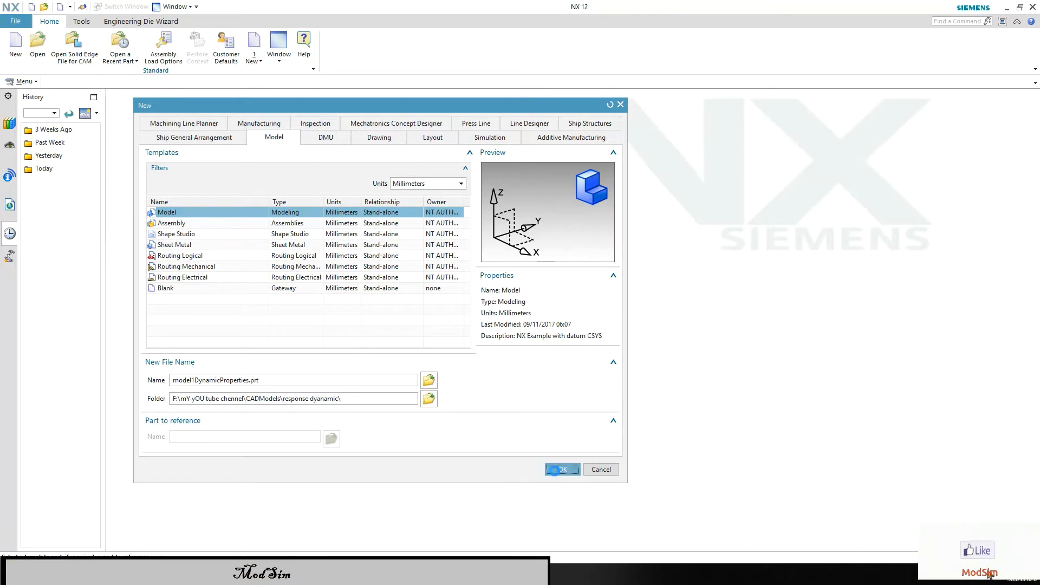
left_click(554, 467)
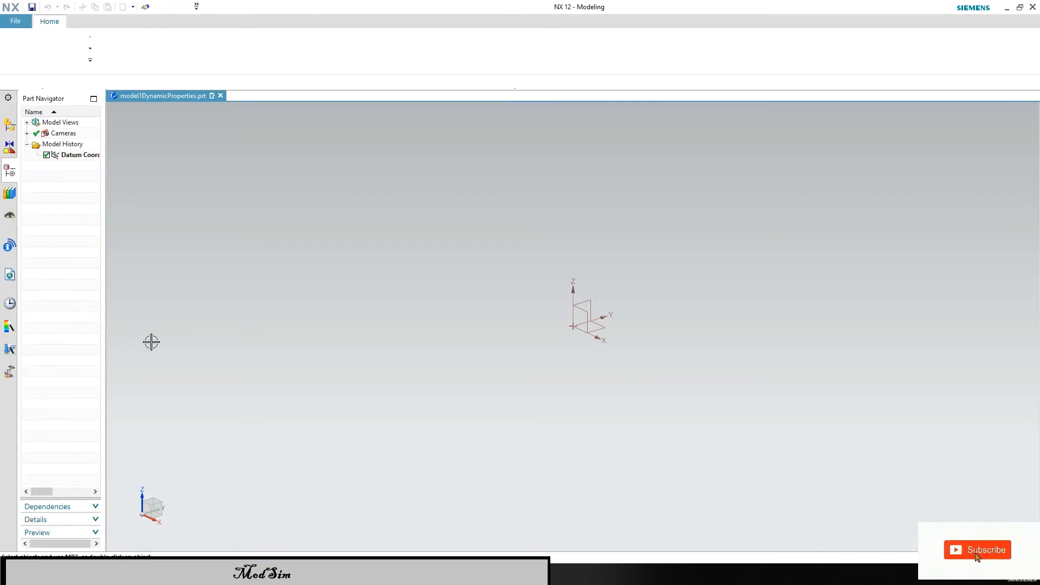
- Start an Extrude and create its section sketch on the XY plane of the datum coordinate system
left_click_drag(105, 320, 215, 311)
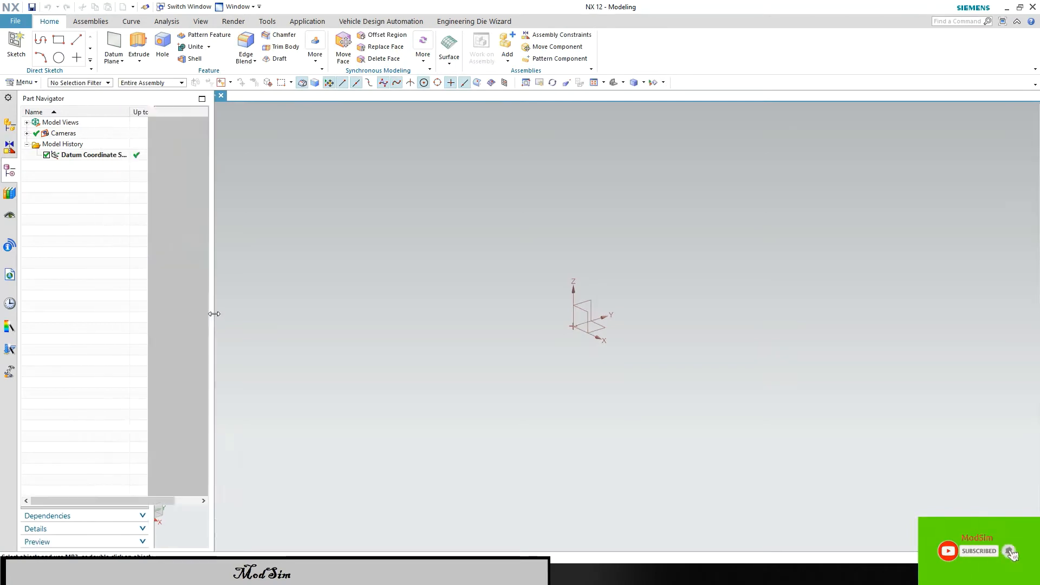
left_click(134, 38)
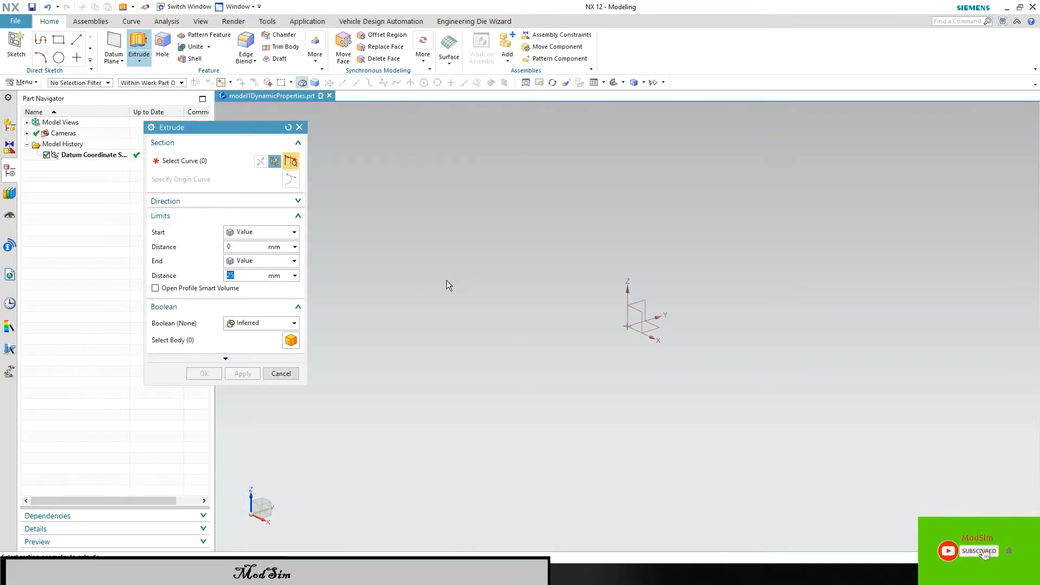
left_click(275, 162)
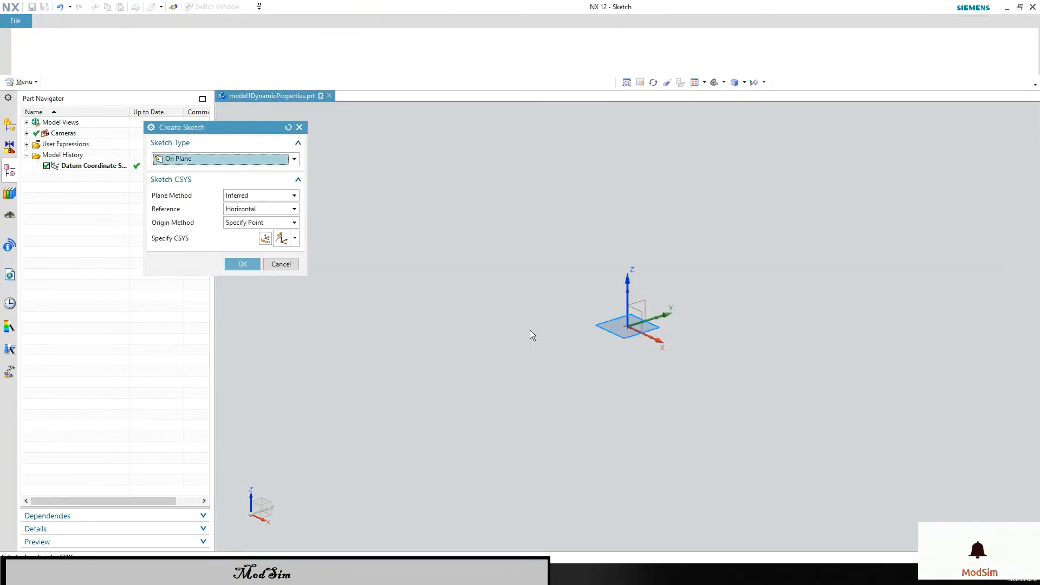
left_click(645, 331)
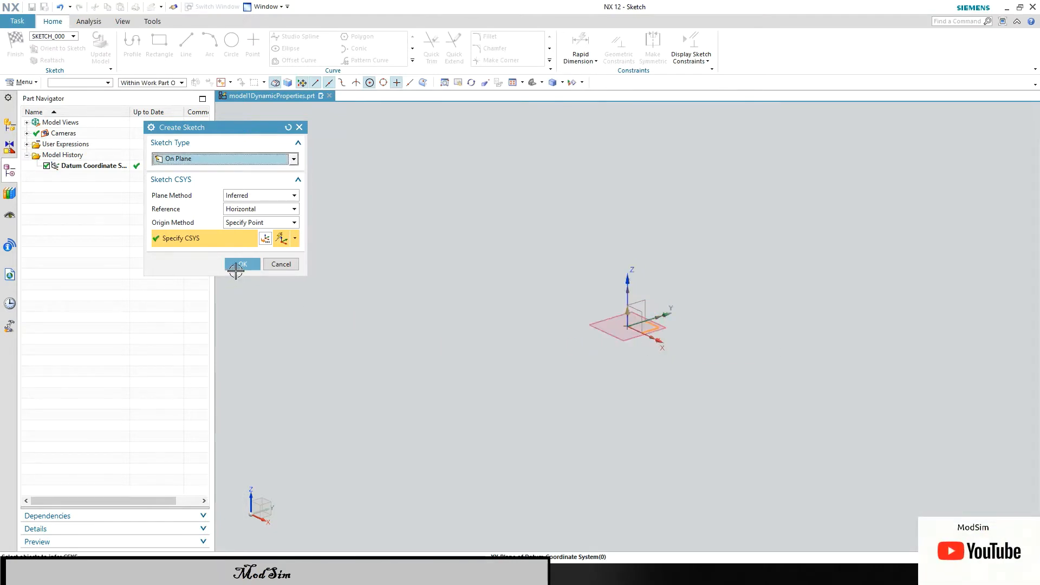
left_click(243, 264)
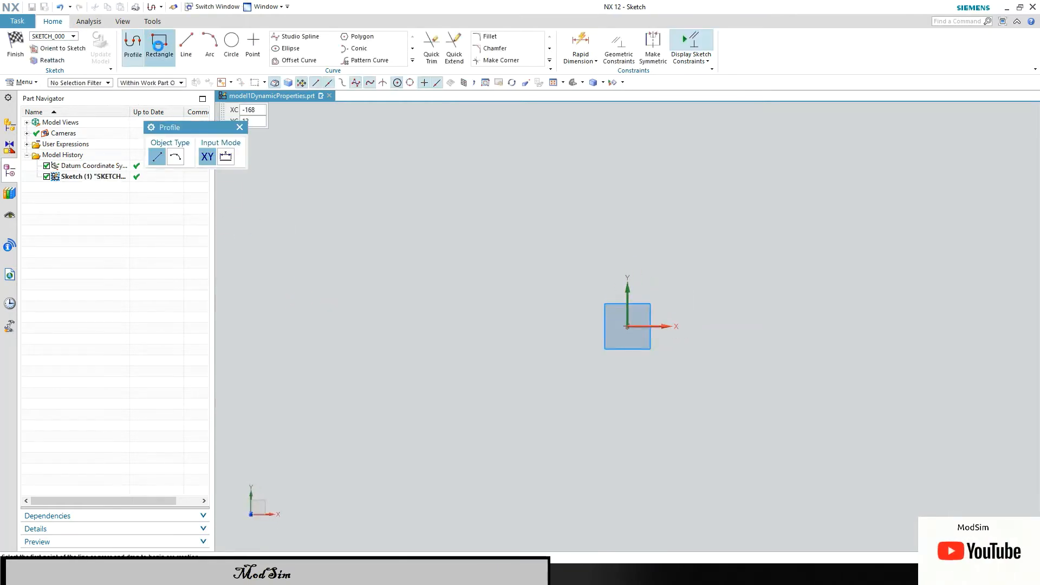
- Sketch a rectangle about 65 mm wide and 59 mm high around the origin and finish the sketch
left_click(158, 46)
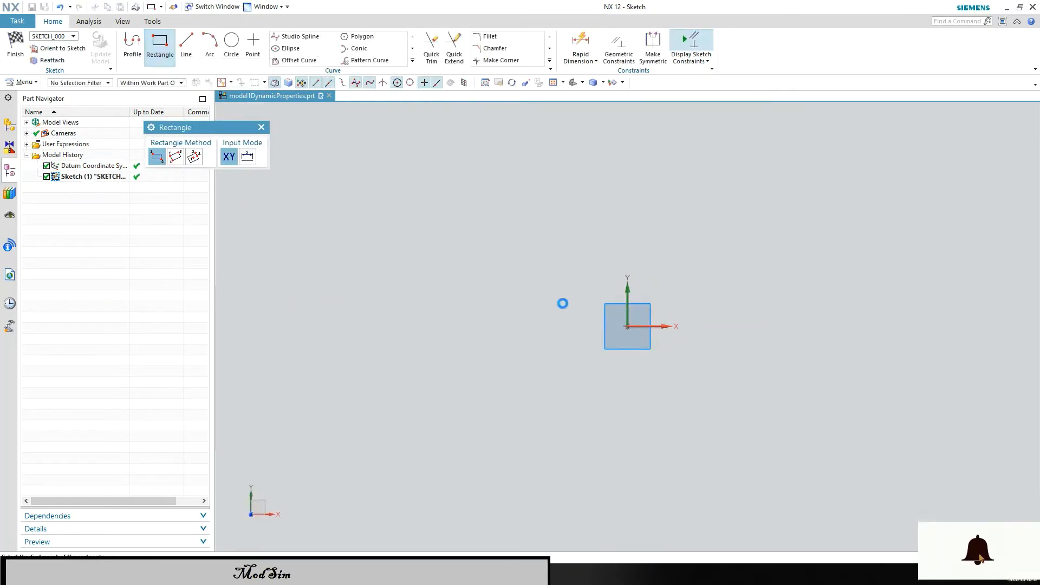
left_click(557, 275)
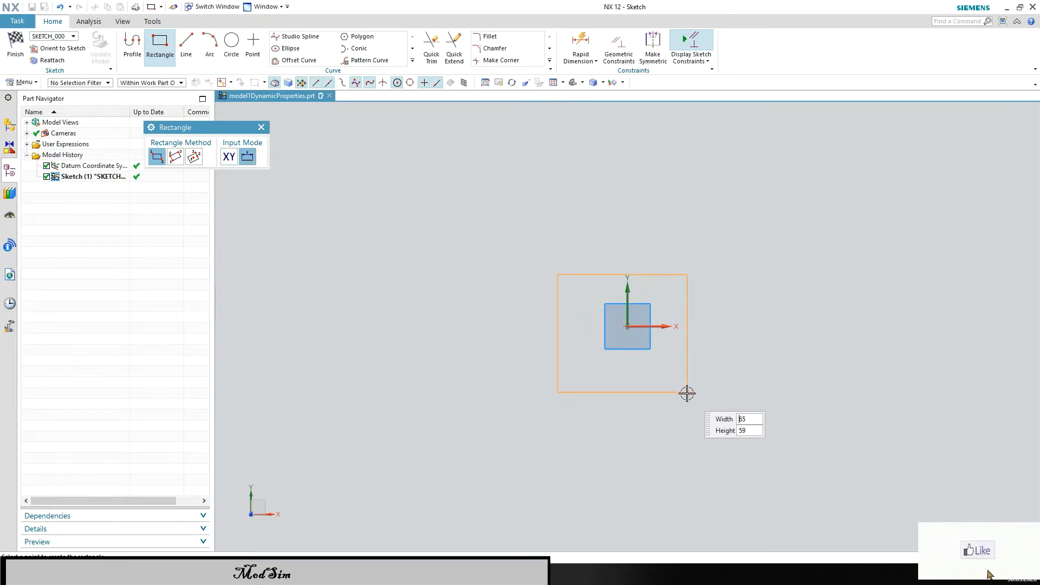
left_click(693, 391)
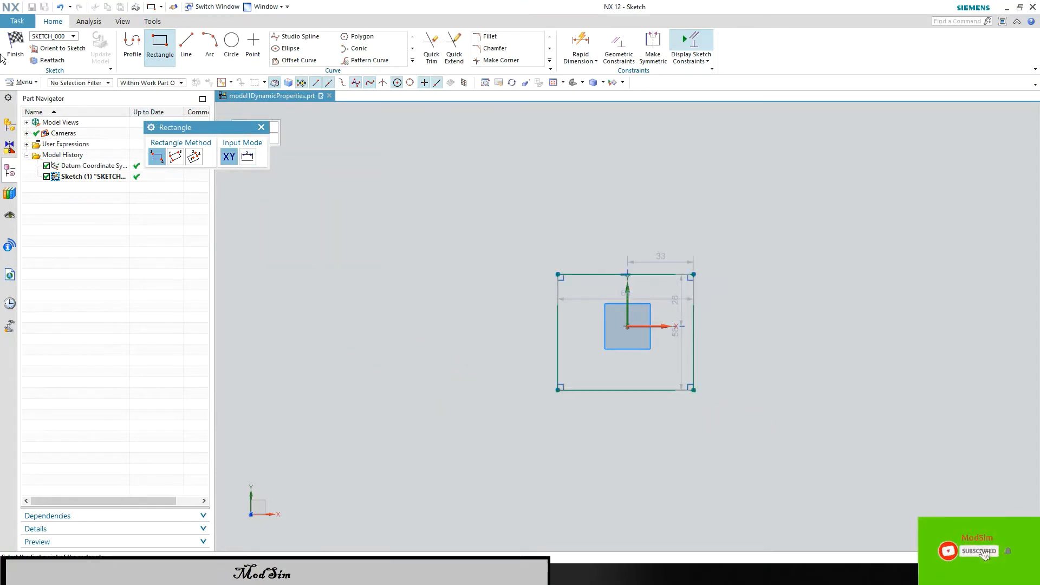
left_click(15, 46)
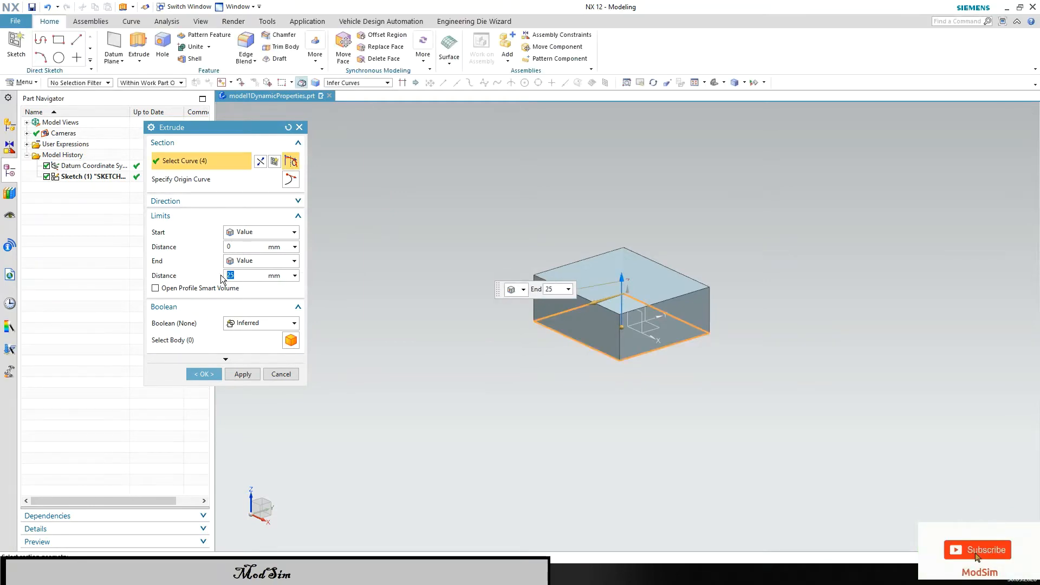
- Extrude the rectangular section to an end distance of 200 mm
type("2")
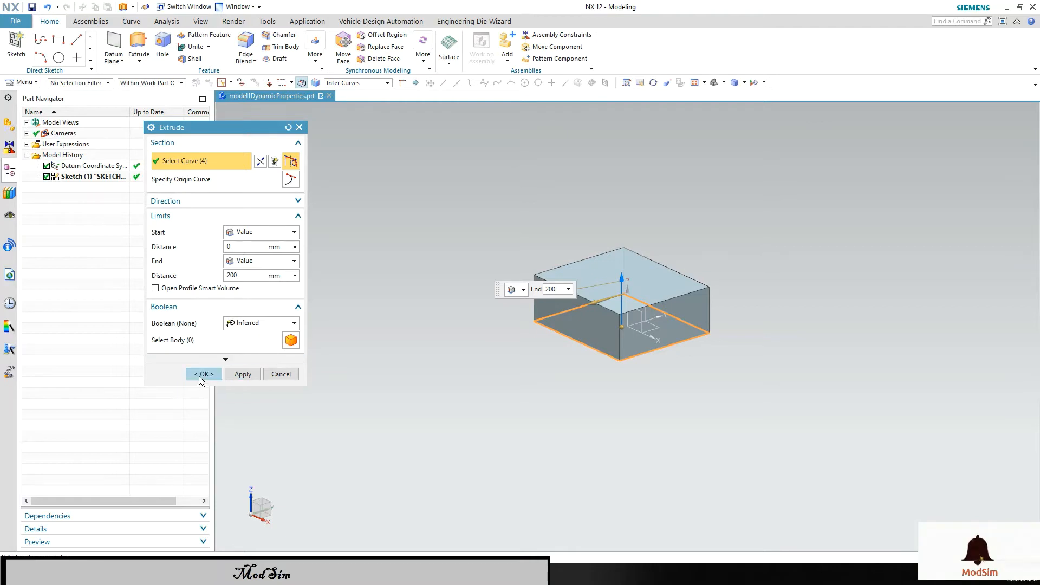
type("00")
left_click(204, 374)
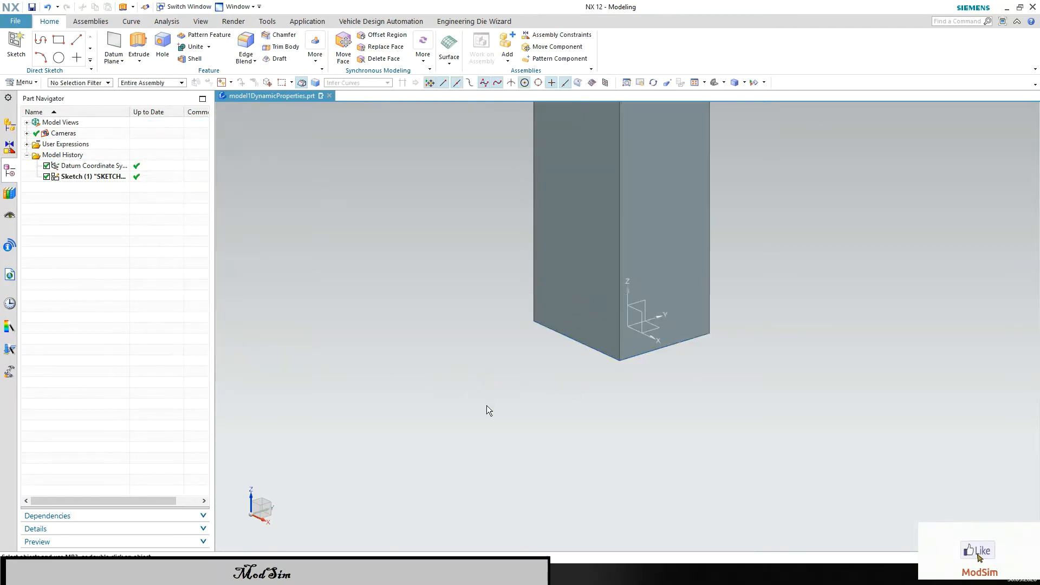
- Switch the rectangular block model to the Pre/Post simulation application
scroll(499, 362, "down", 4)
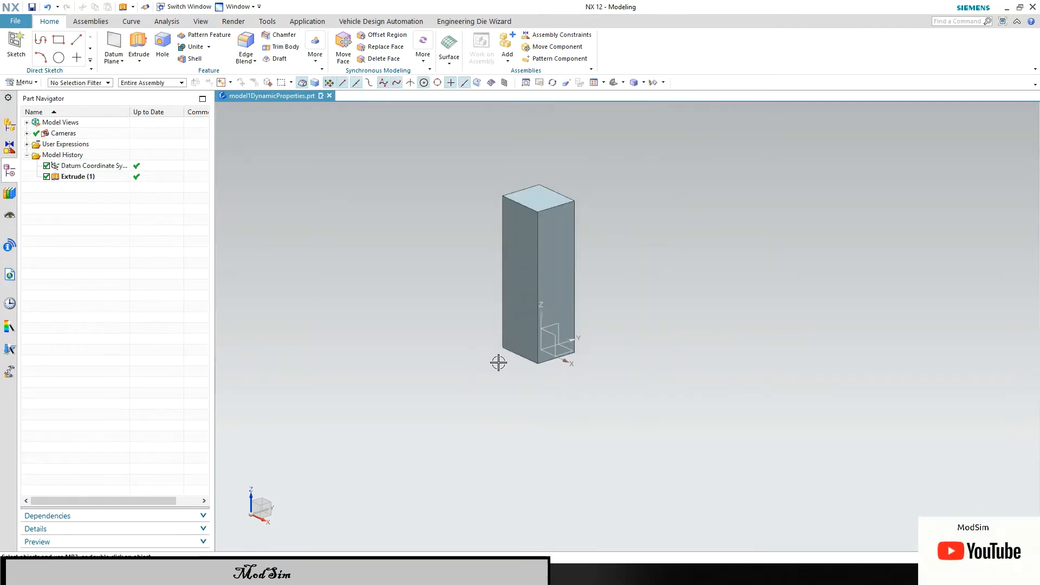
middle_click_drag(385, 253, 280, 299)
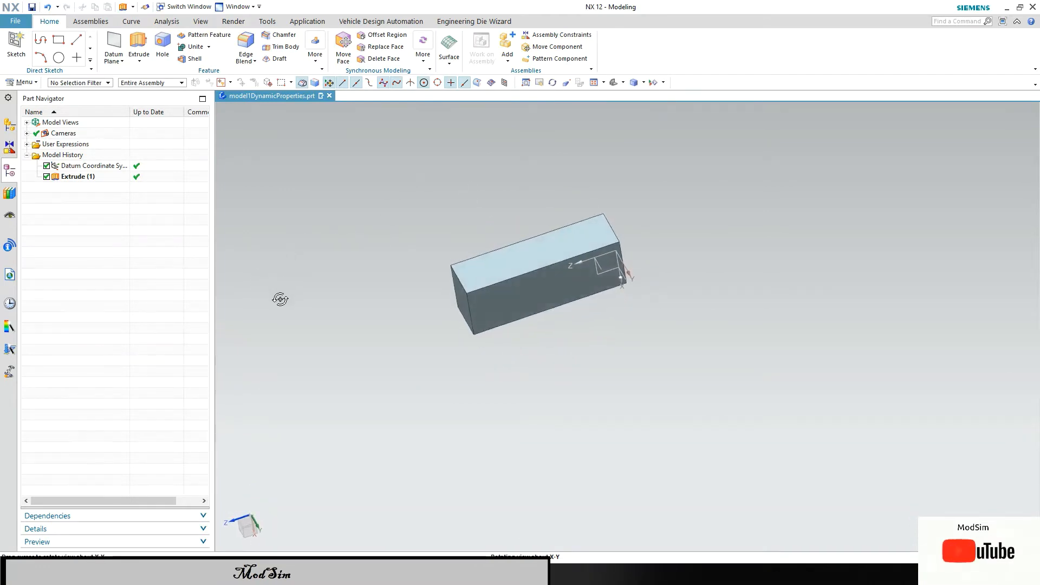
scroll(331, 246, "up", 2)
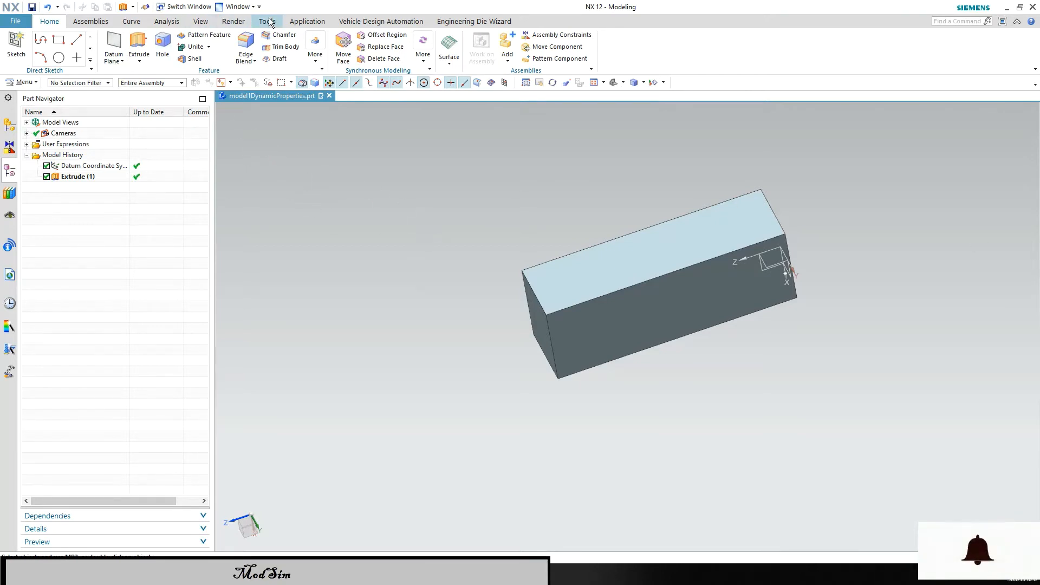
left_click(307, 21)
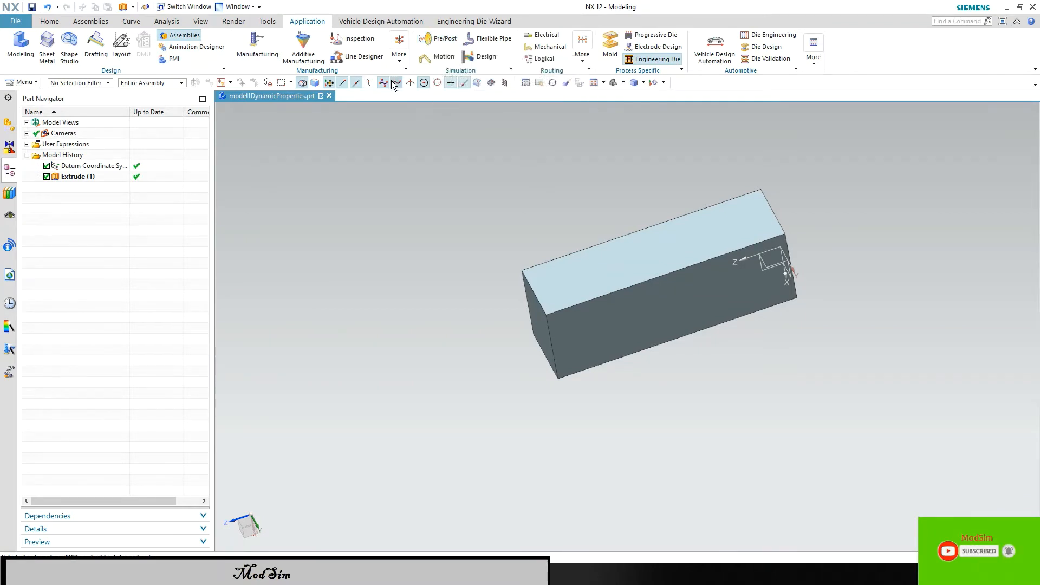
left_click(448, 44)
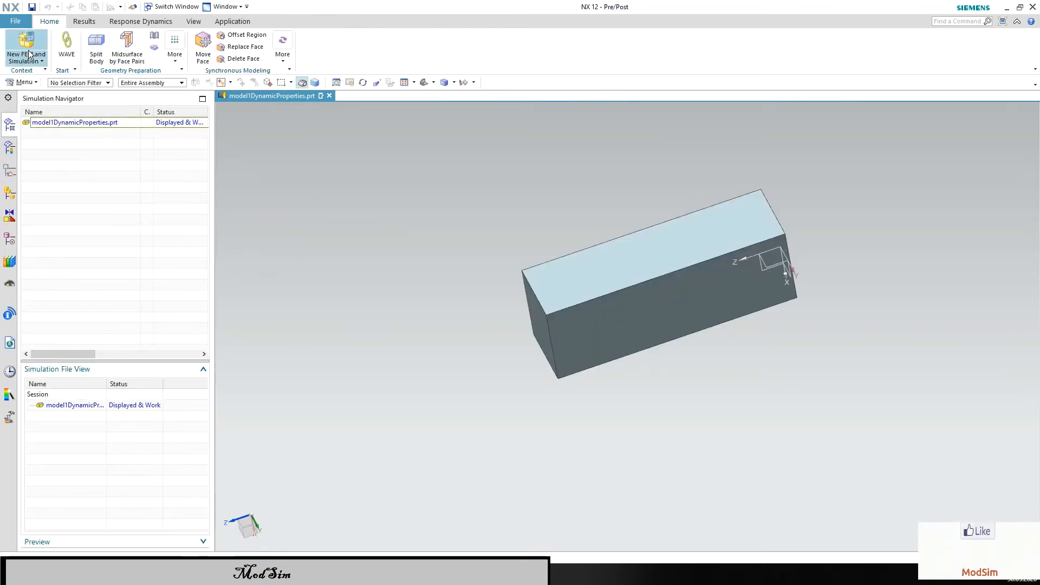
- Create a new FEM and simulation for the block with the NX Nastran solver, Structural analysis type and an idealized part
left_click(25, 44)
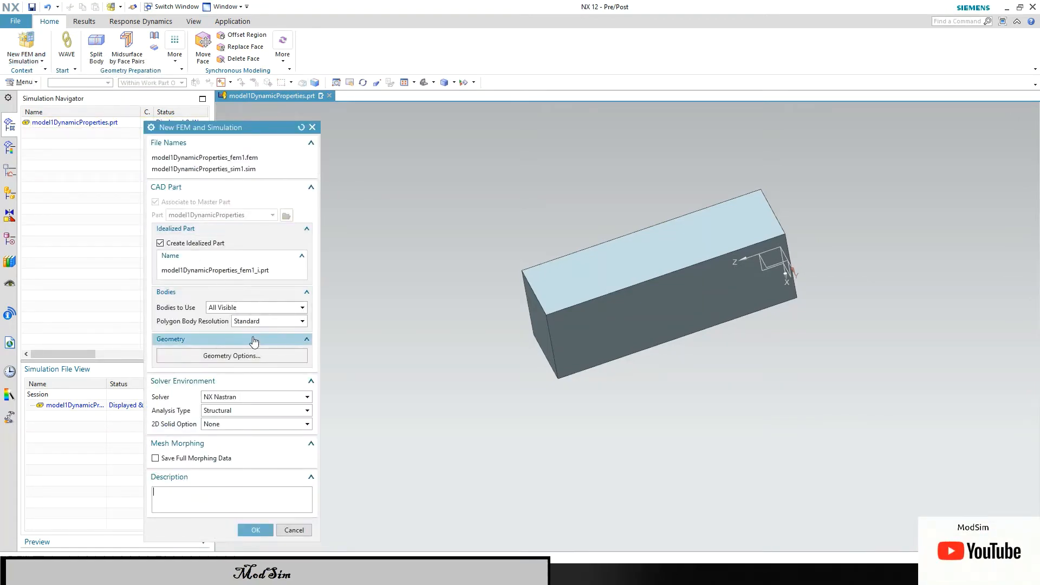
left_click(263, 410)
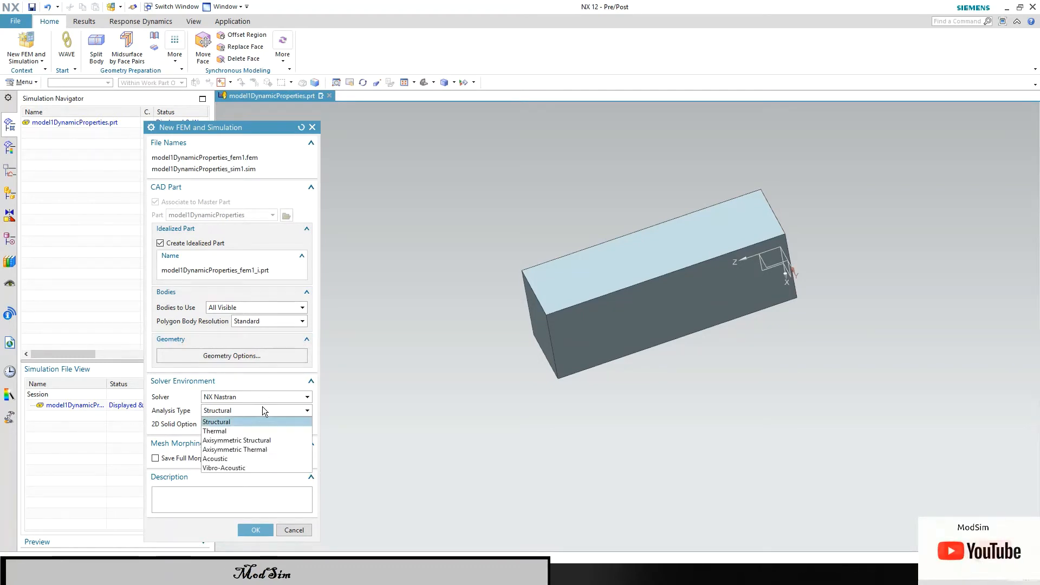
left_click(262, 407)
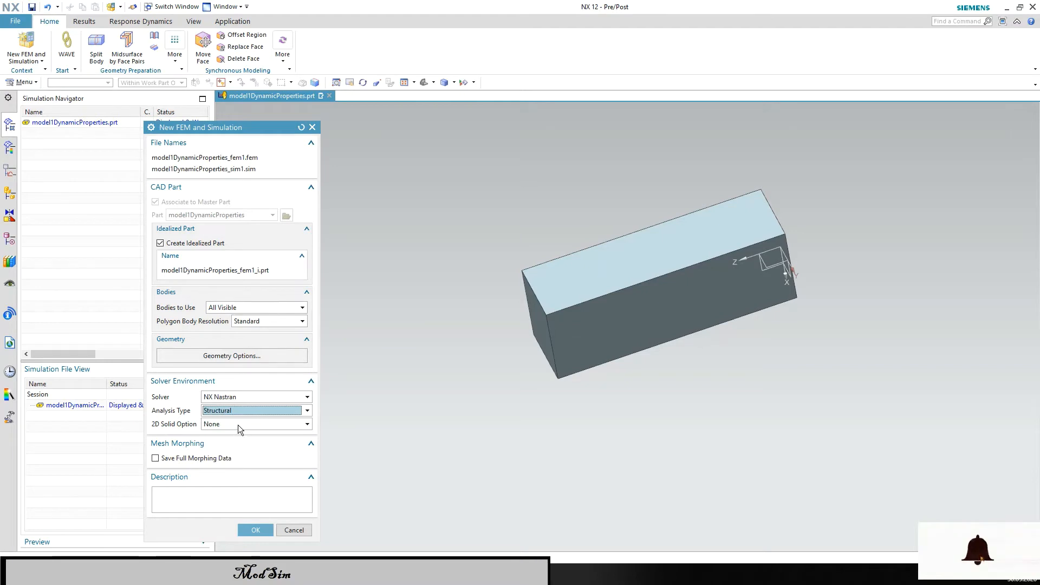
left_click(257, 530)
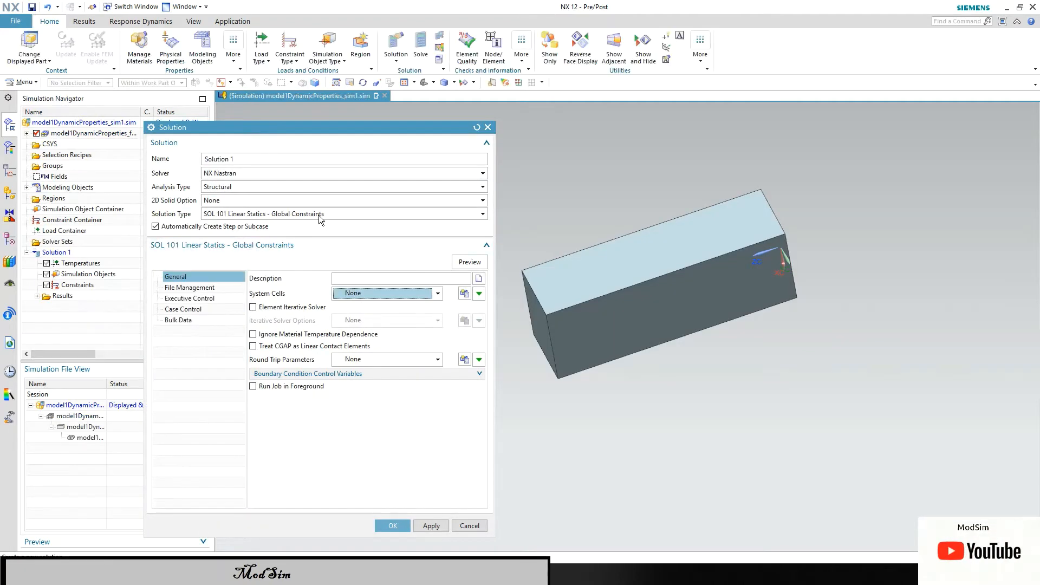
- Set the solution type to SOL 106 Nonlinear Statics - Global Constraints and show its Case Control settings
left_click(320, 215)
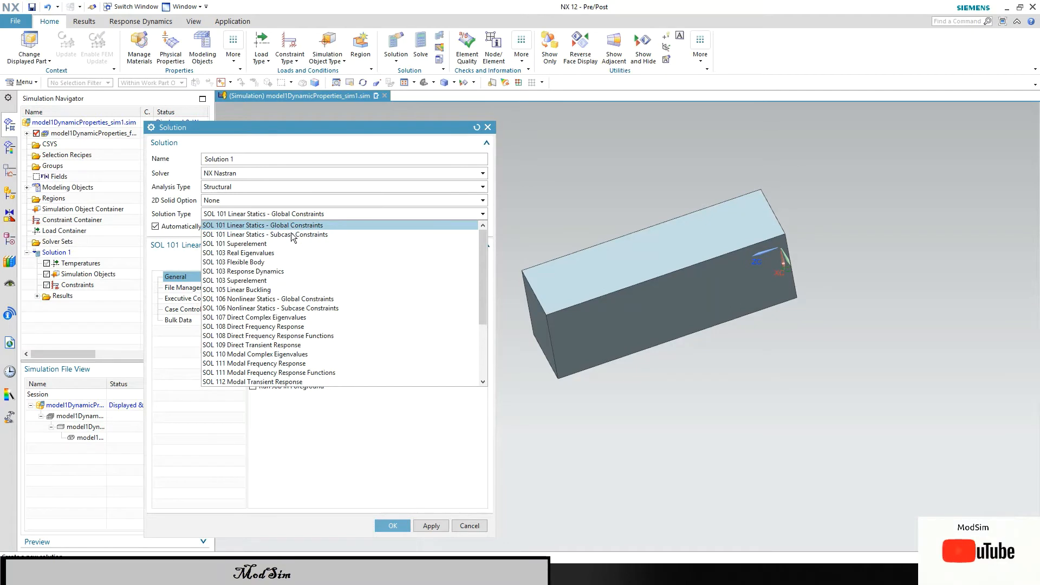
left_click(318, 300)
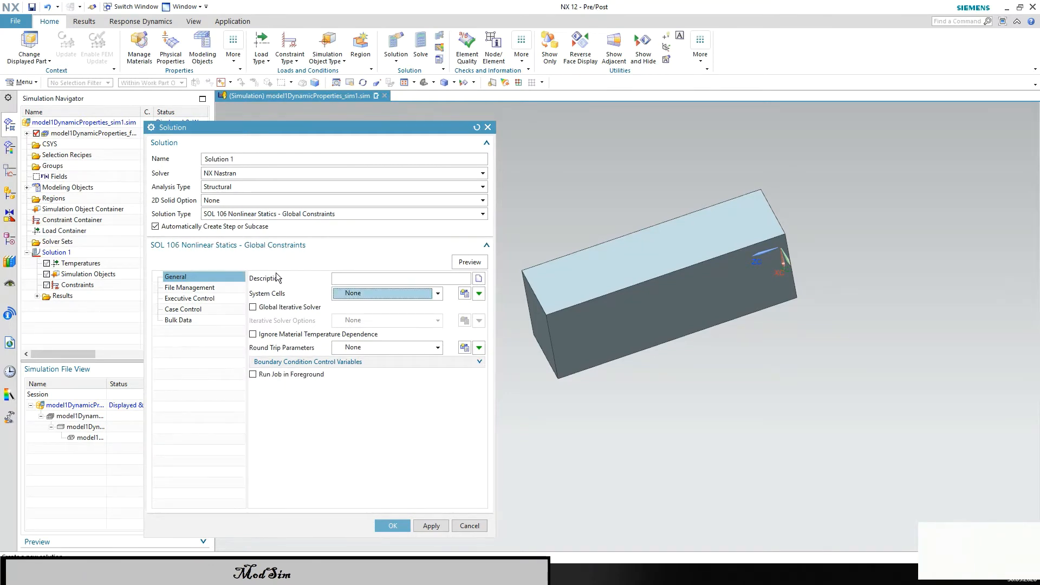
left_click(178, 287)
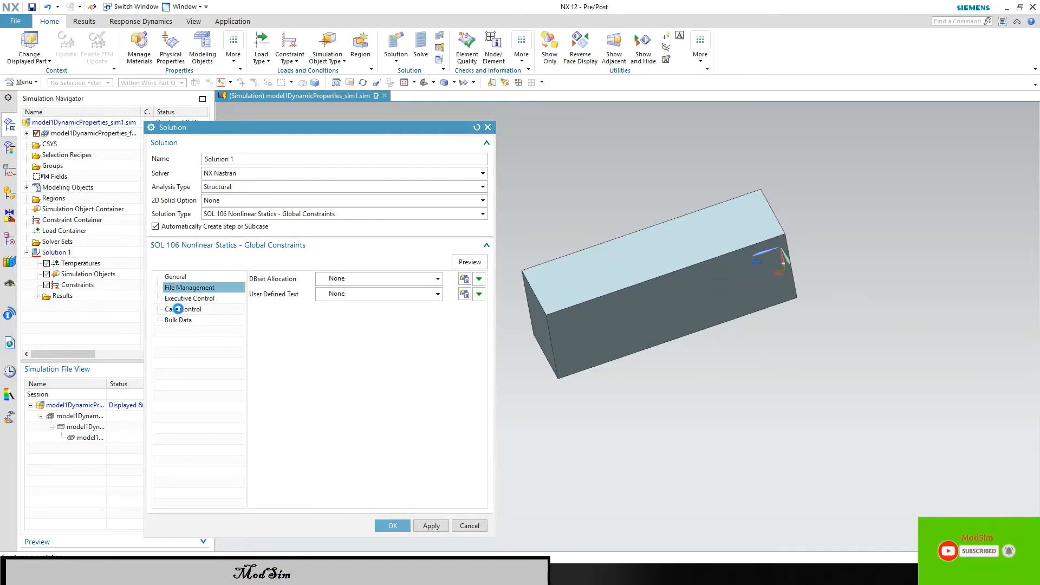
left_click(180, 308)
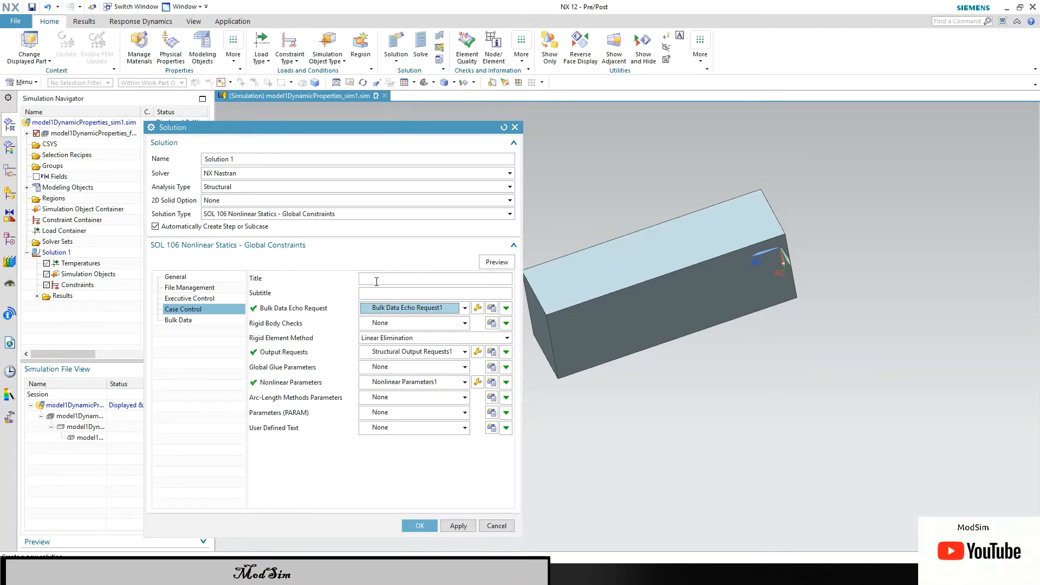
left_click(417, 338)
left_click(416, 341)
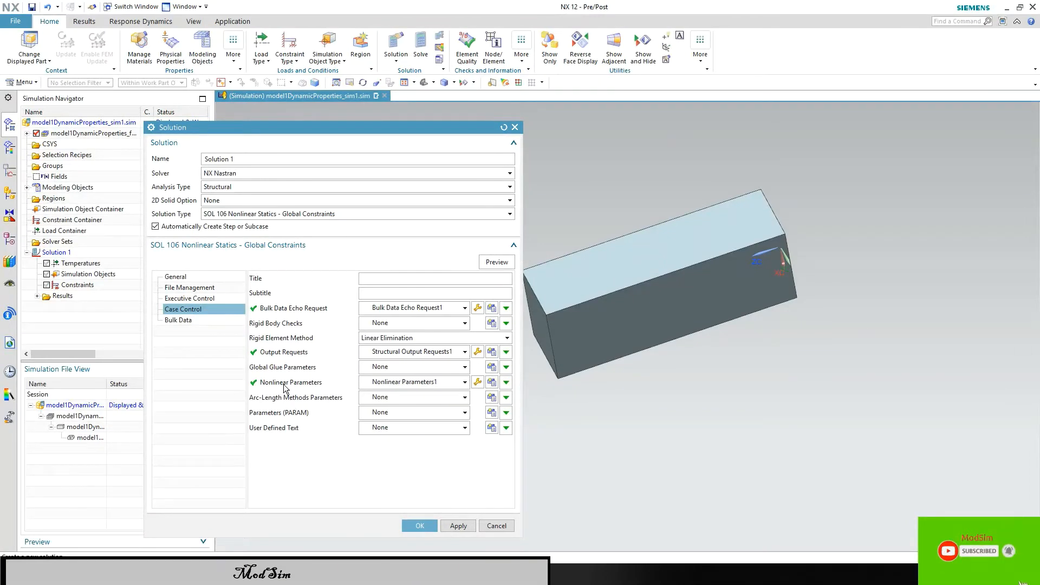
- Set the nonlinear parameters to 20 increments and create the SOL 106 solution with its static loads subcase
left_click(478, 382)
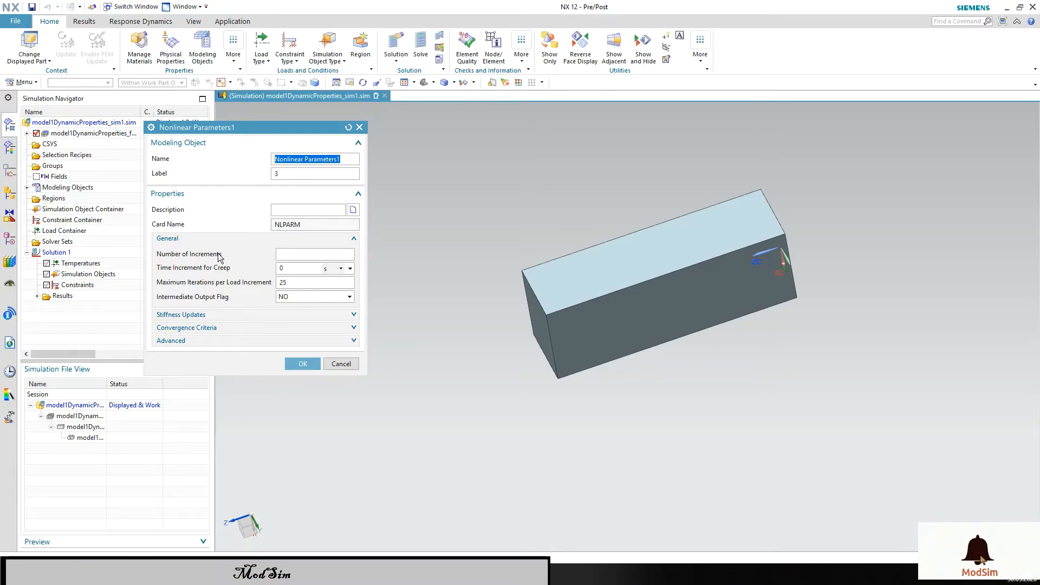
left_click(292, 254)
type("20")
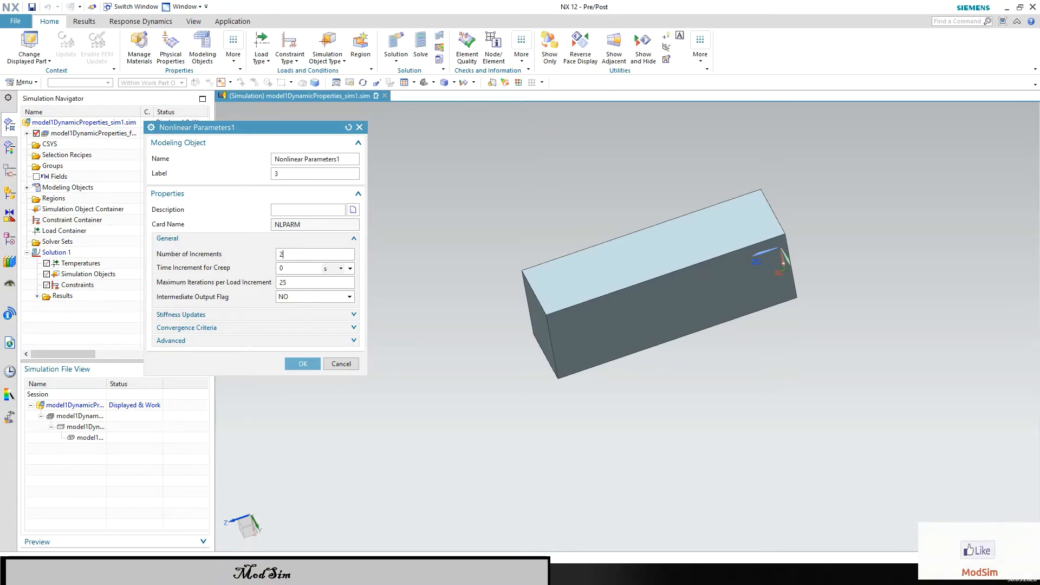
left_click(302, 363)
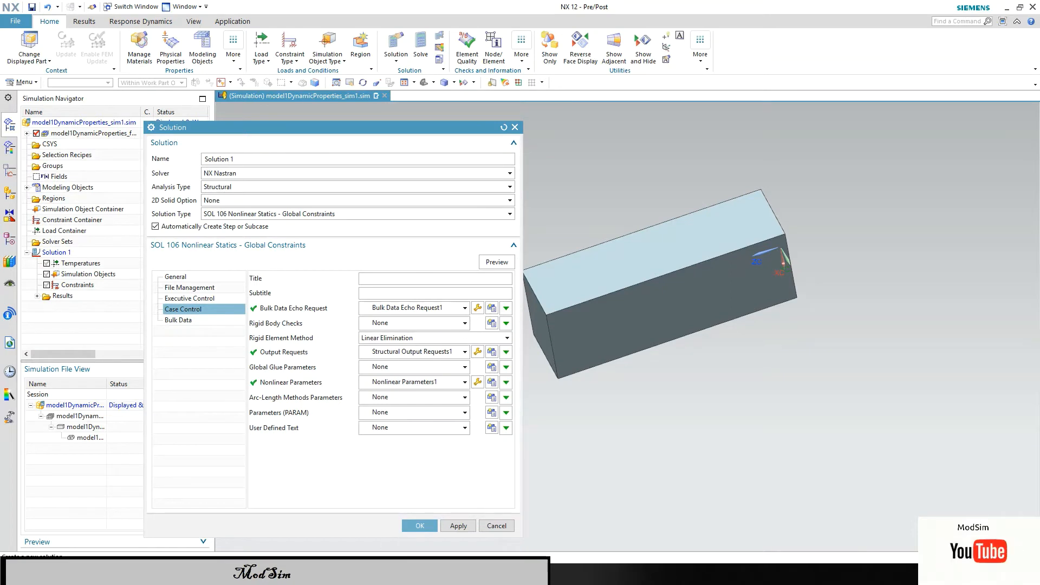
left_click(425, 528)
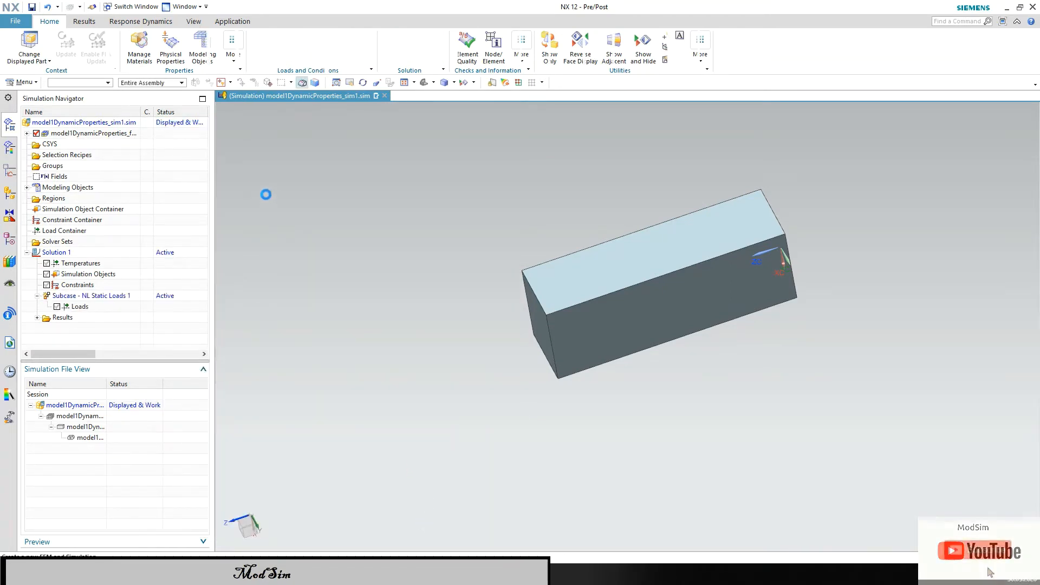
- Find Steel in the library materials and make an editable copy of it
left_click(136, 48)
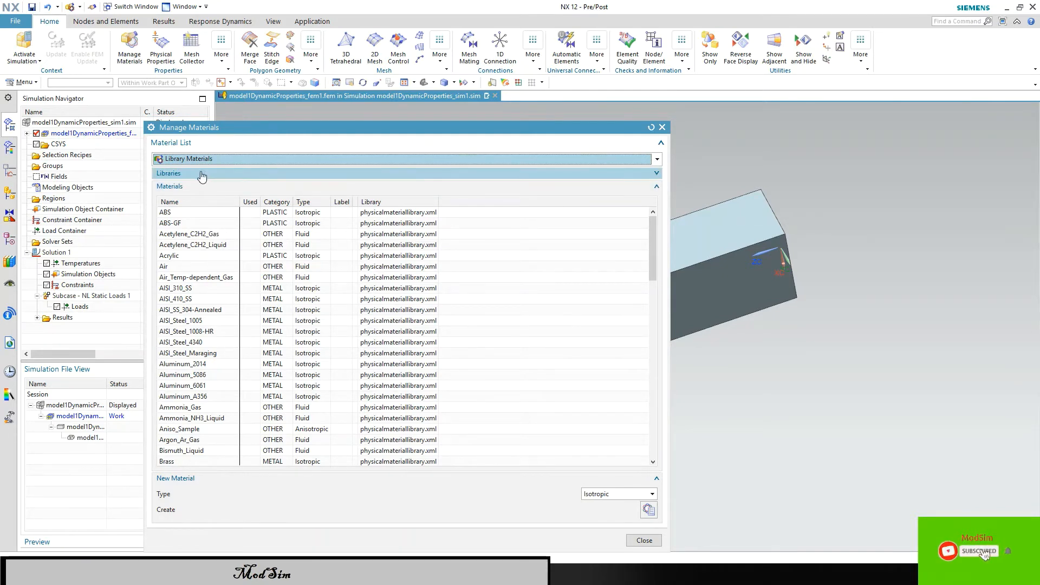
left_click(239, 158)
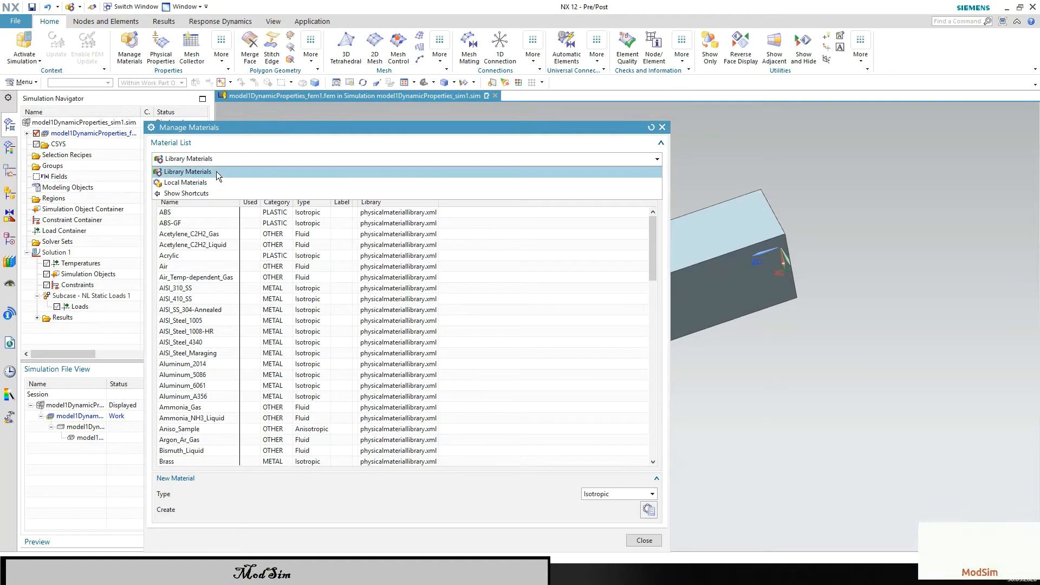
left_click(229, 158)
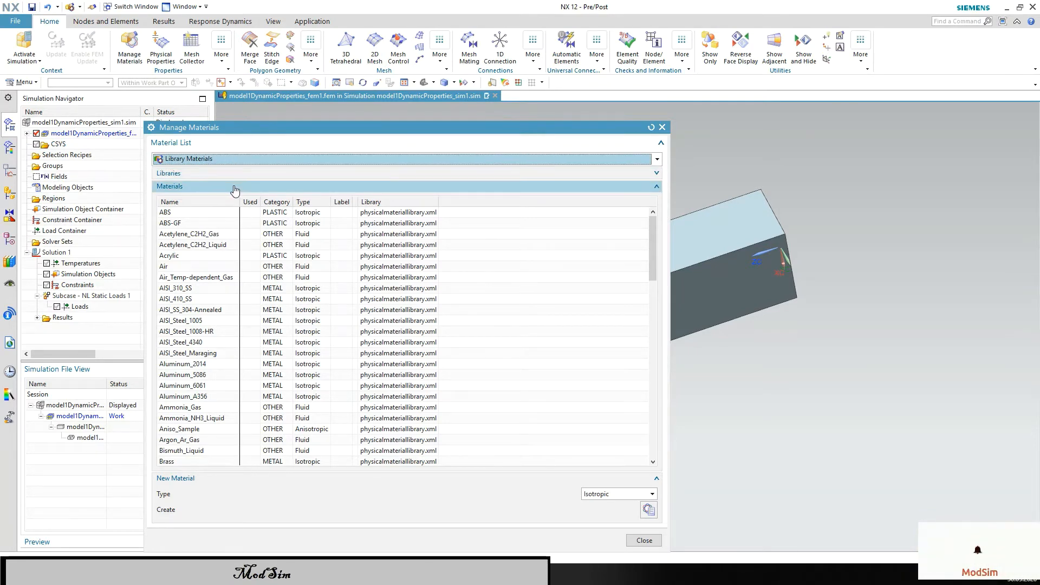
scroll(192, 292, "down", 7)
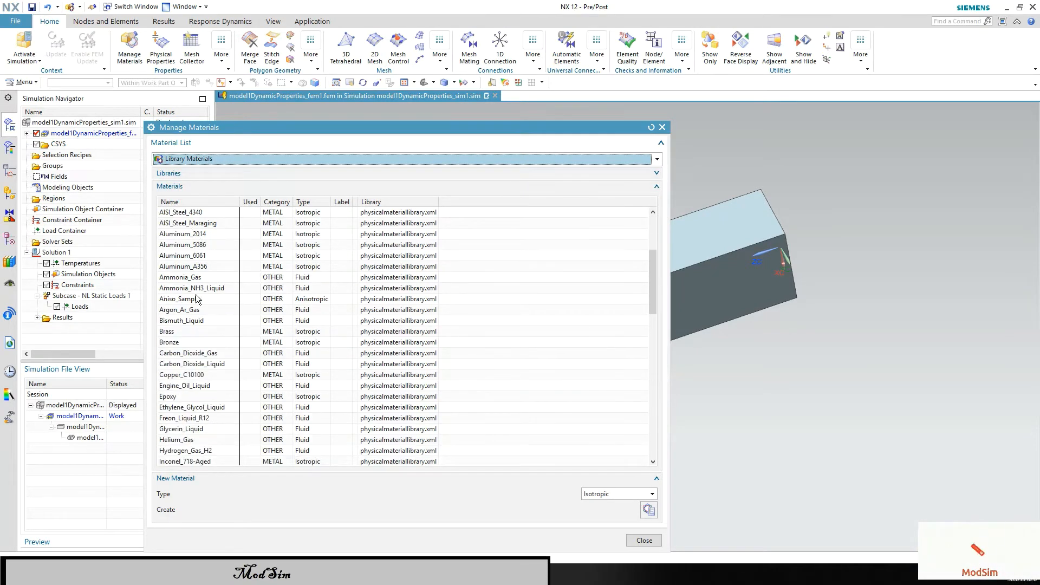
scroll(194, 303, "down", 1)
left_click(185, 290)
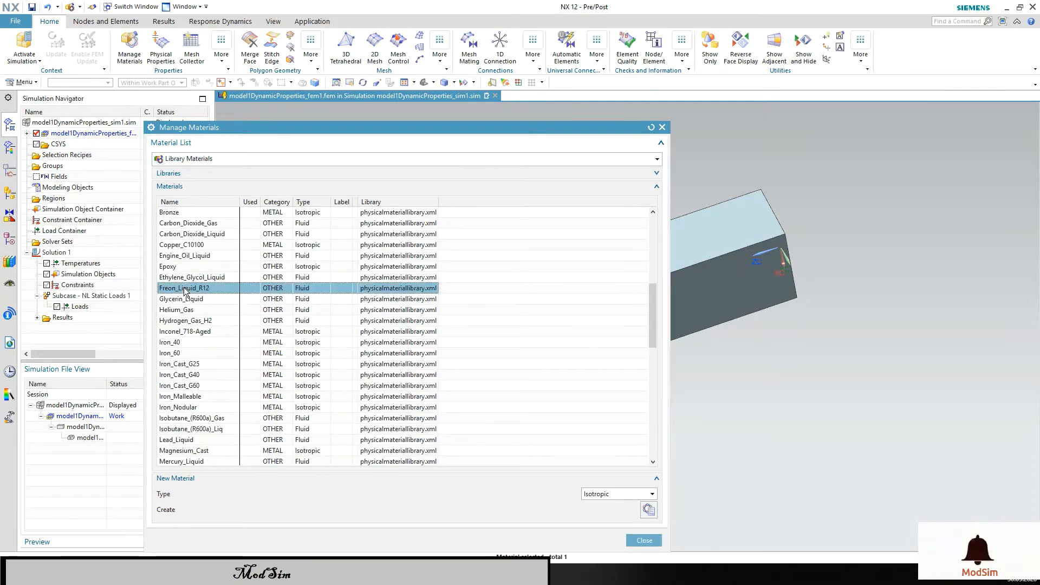
scroll(189, 292, "down", 8)
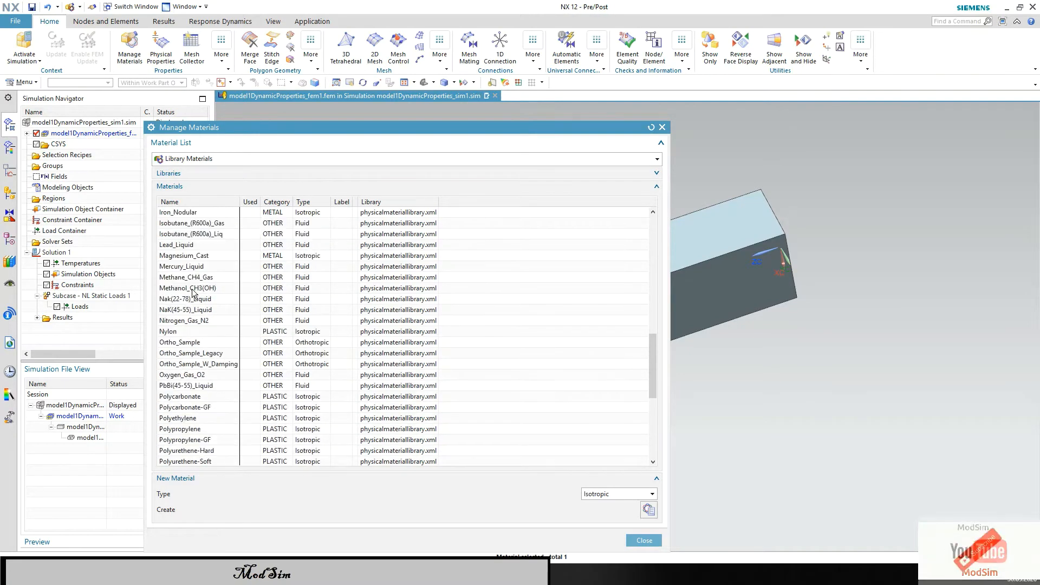
scroll(191, 291, "down", 5)
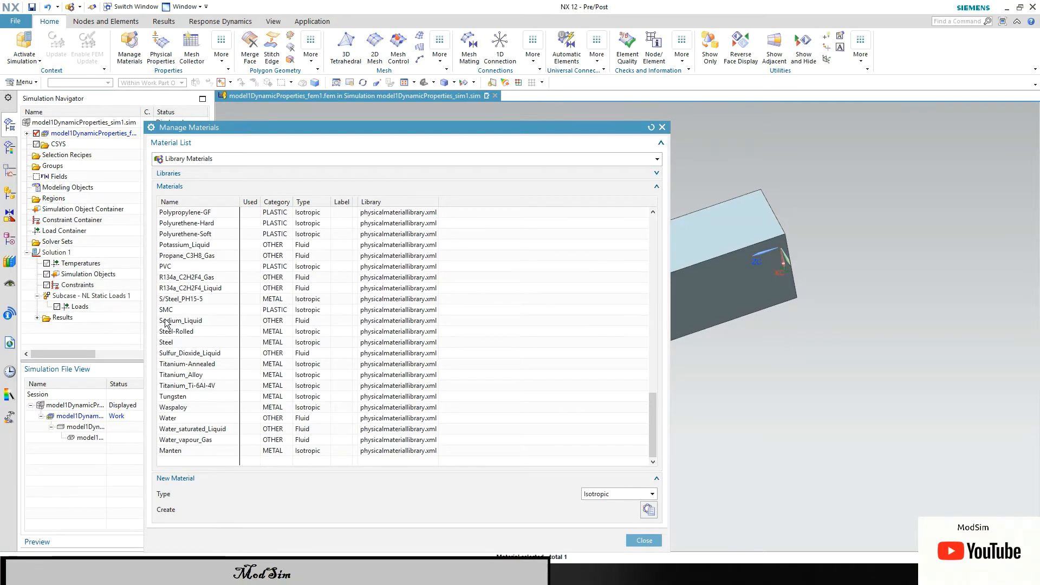
left_click(168, 343)
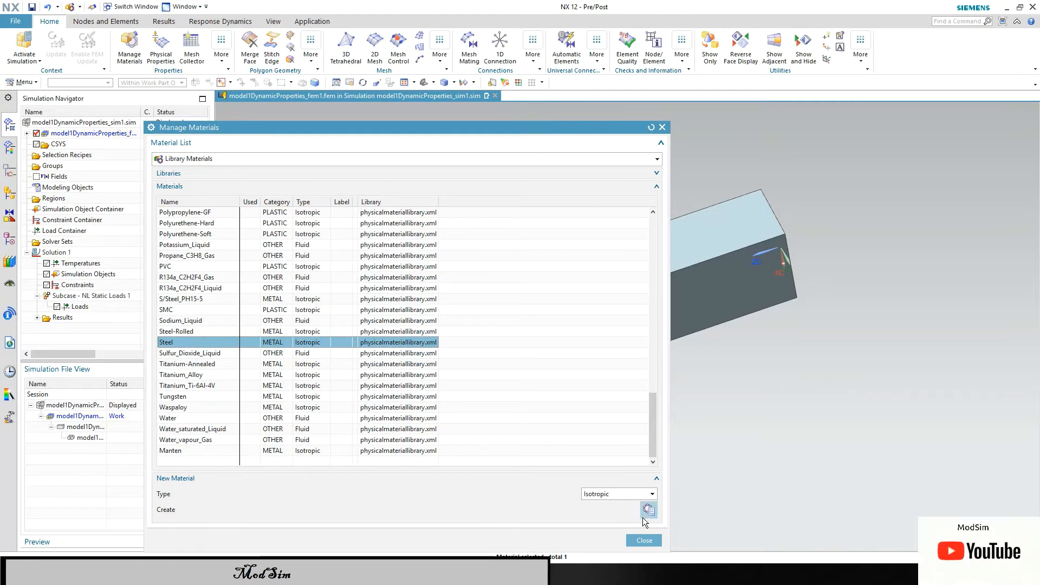
right_click(197, 343)
left_click(211, 388)
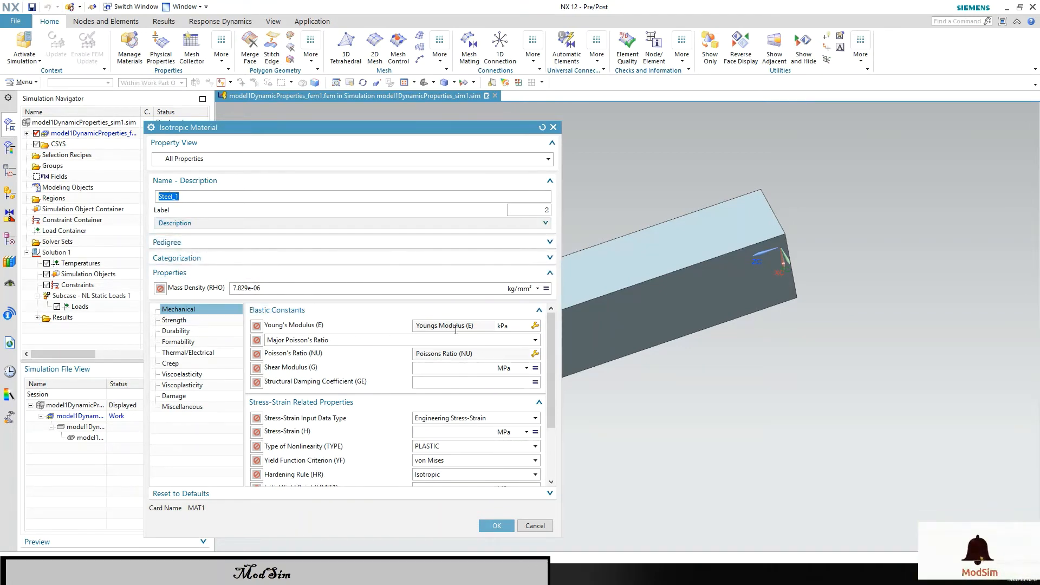
- Examine the data points, interpolation and outside-table options of the Young's modulus table field, and leave it without saving
left_click(535, 326)
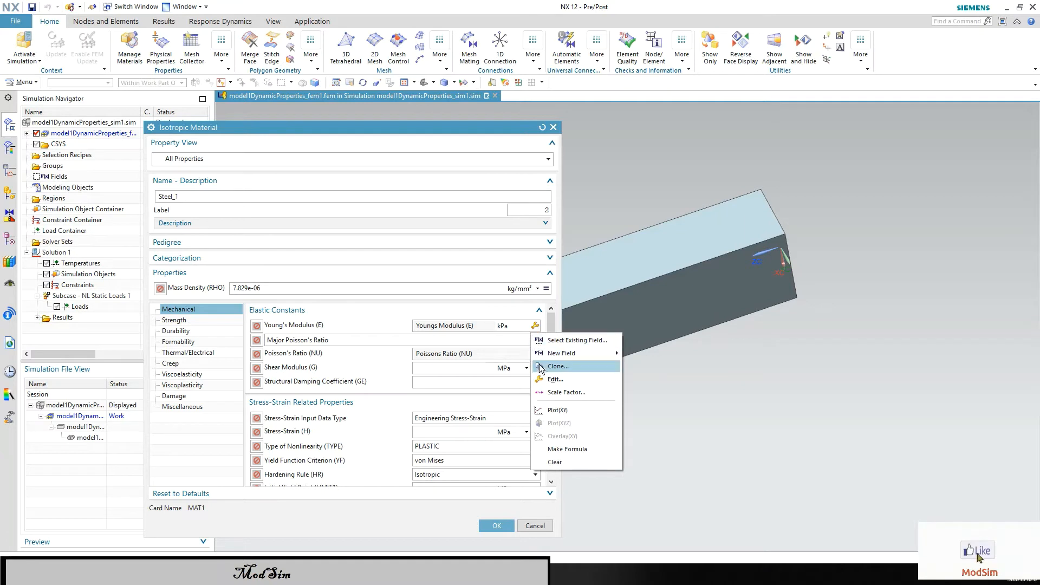
left_click(547, 378)
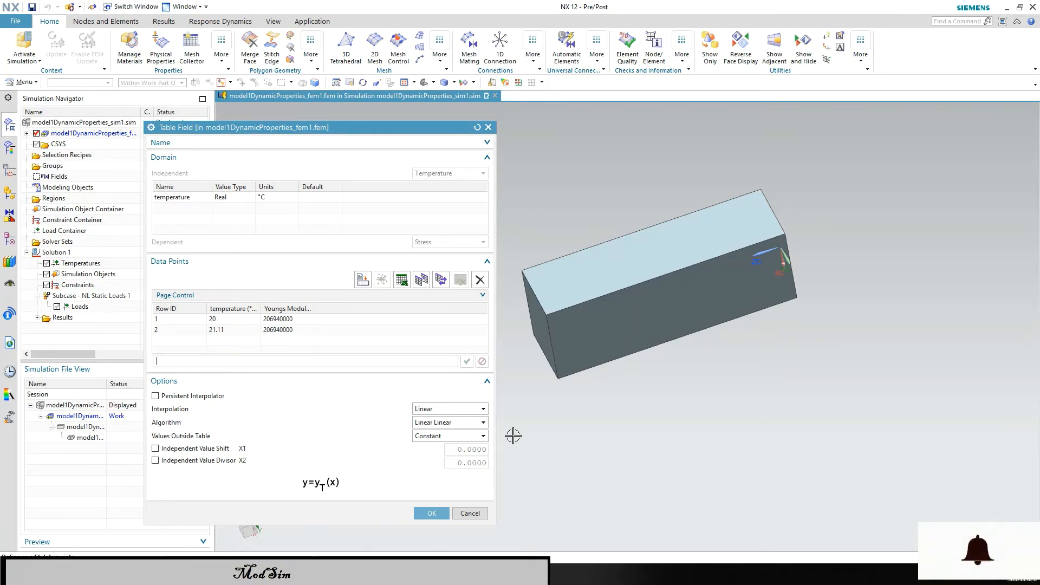
left_click(457, 423)
left_click(457, 423)
left_click(443, 410)
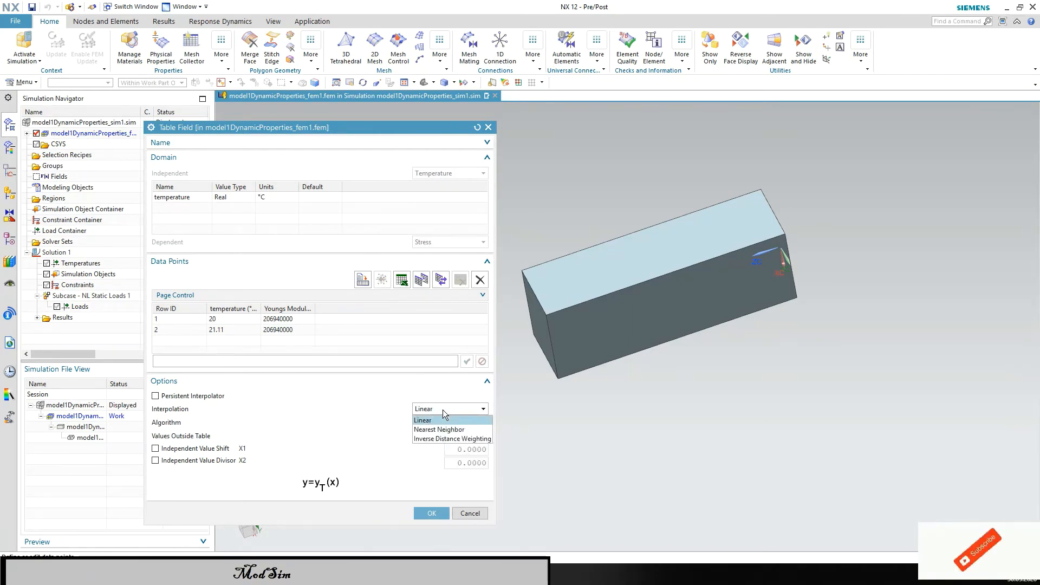
left_click(443, 410)
left_click(443, 438)
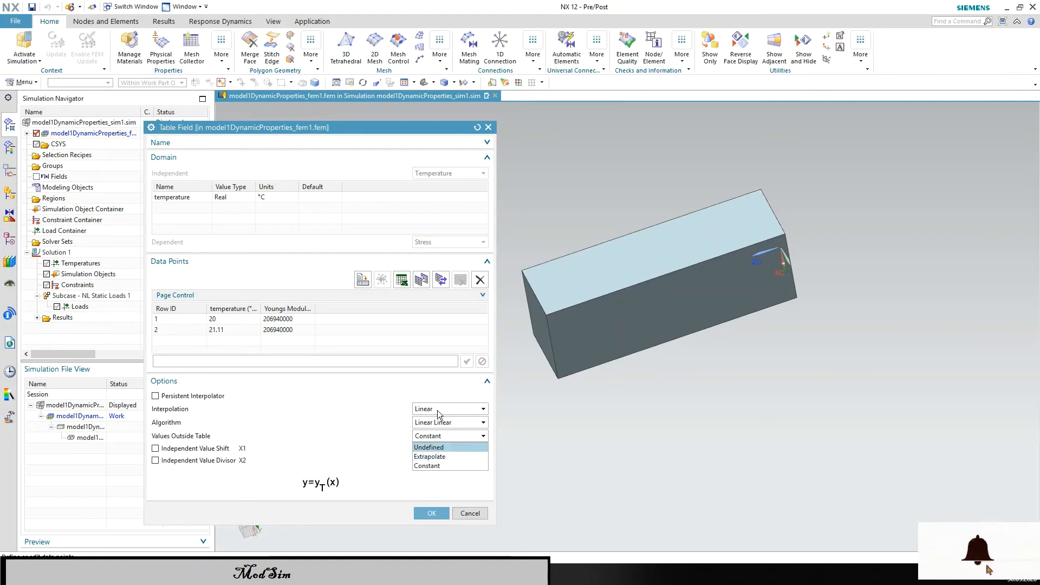
left_click(362, 420)
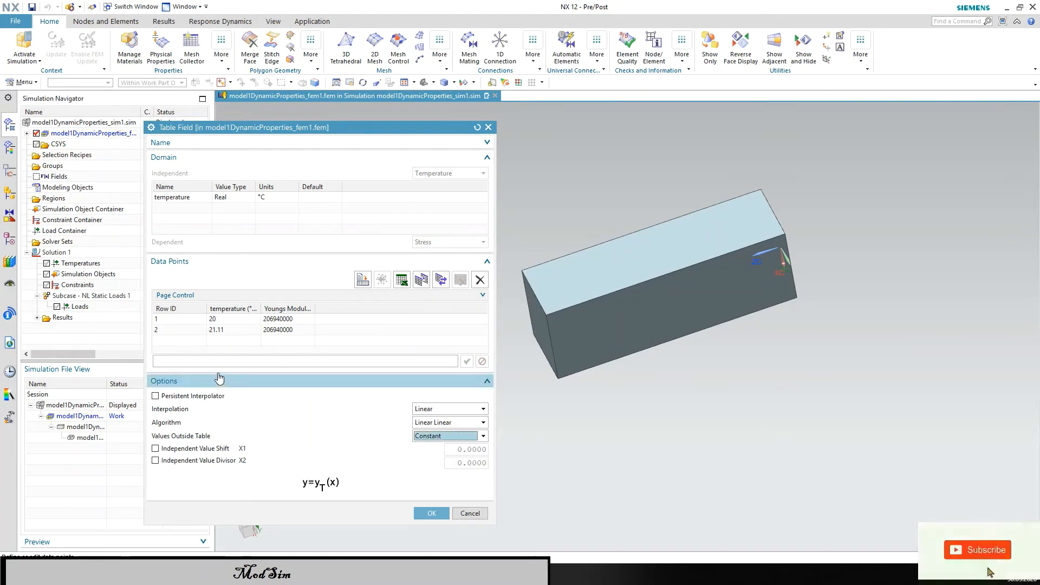
left_click(176, 360)
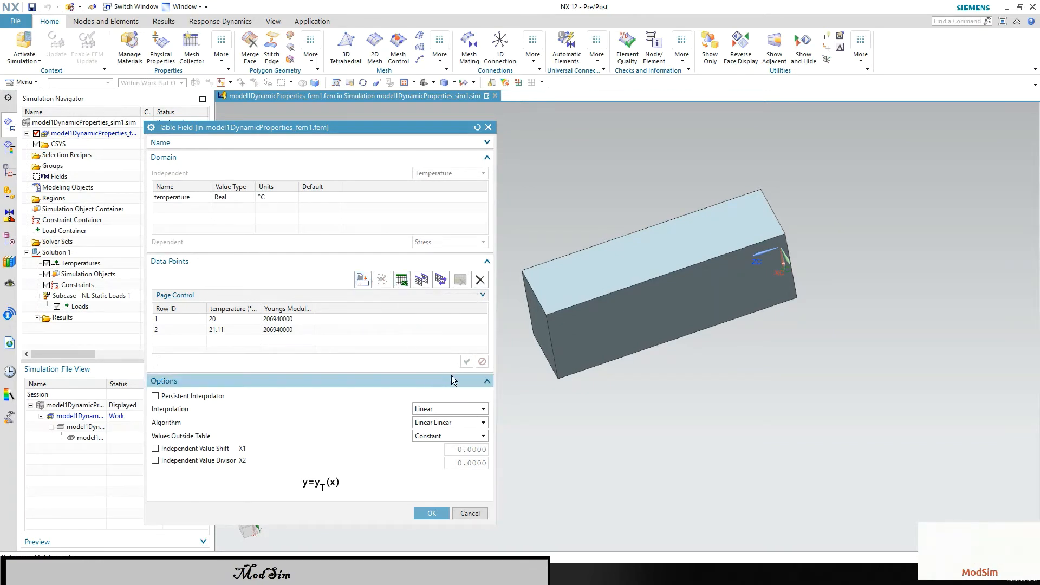
left_click(201, 328)
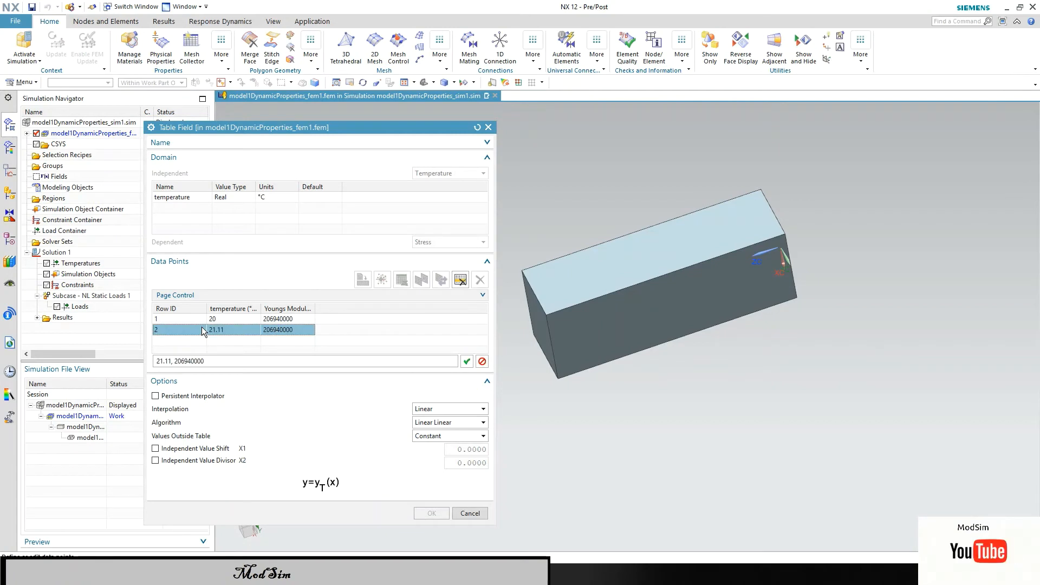
left_click(466, 363)
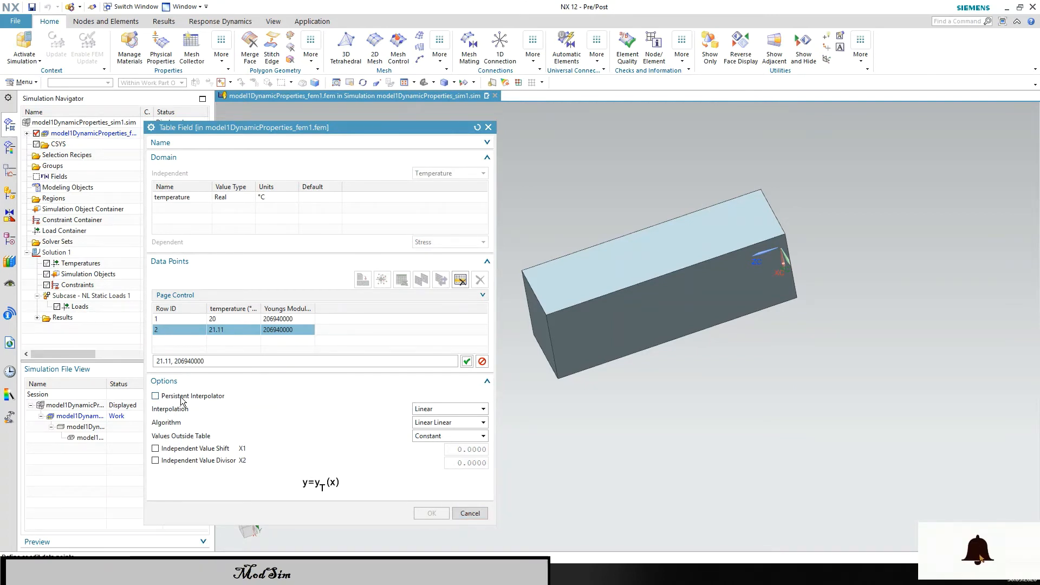
left_click(470, 512)
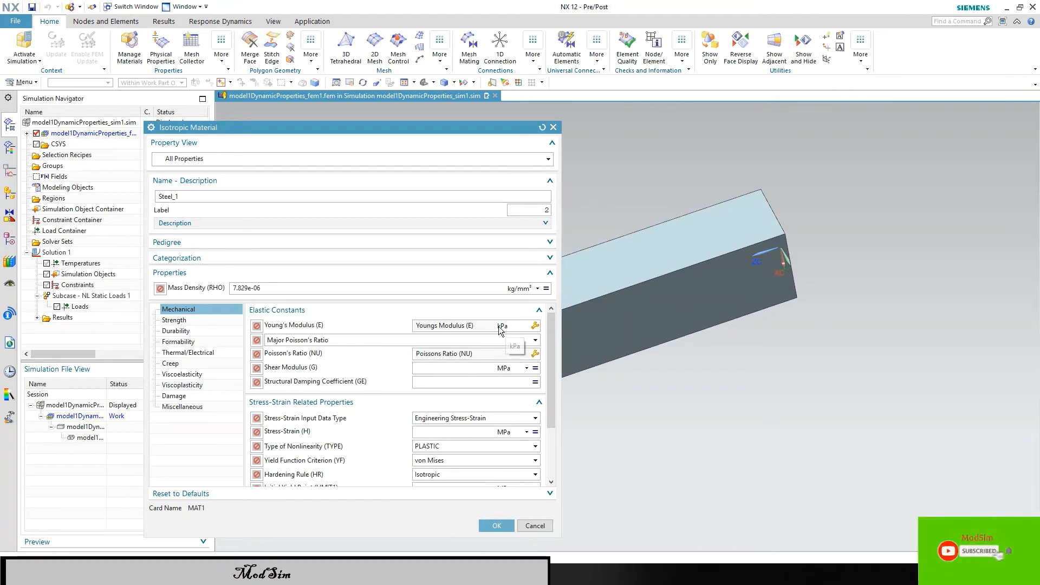
- Reopen the Young's modulus table field to review its temperature domain and units, and cancel out of it
left_click(534, 327)
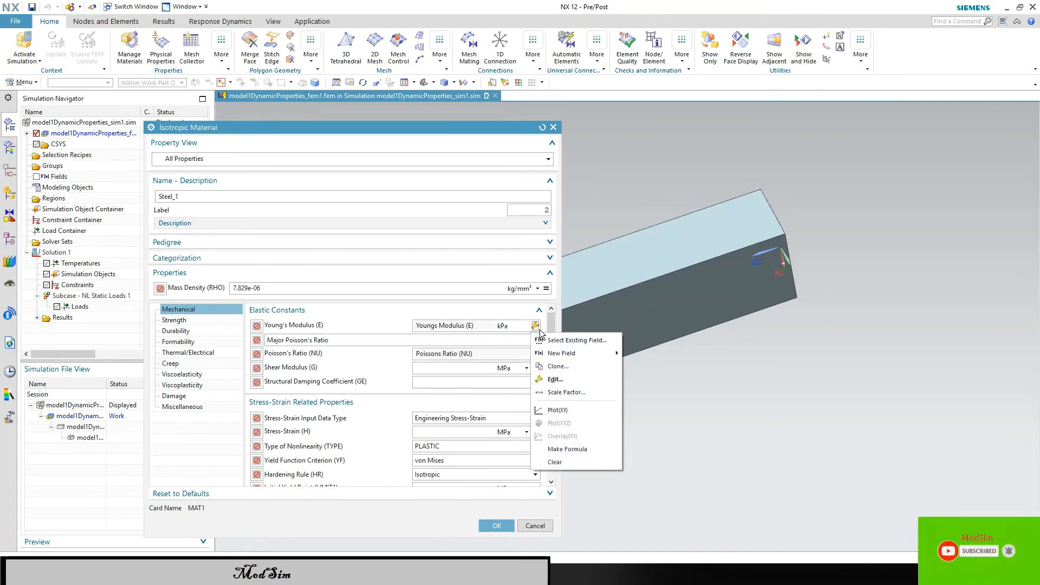
left_click(553, 379)
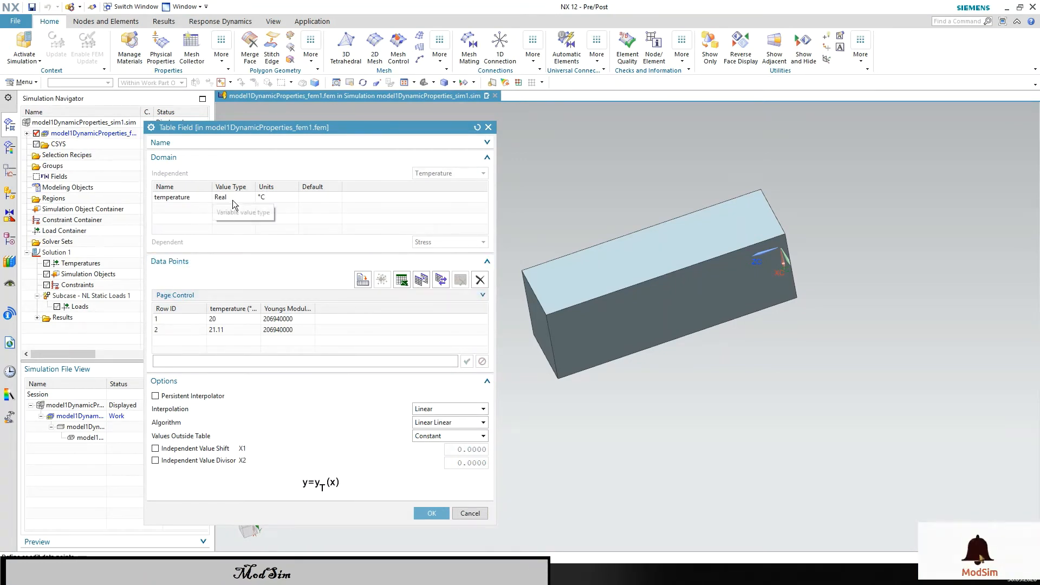
left_click(163, 142)
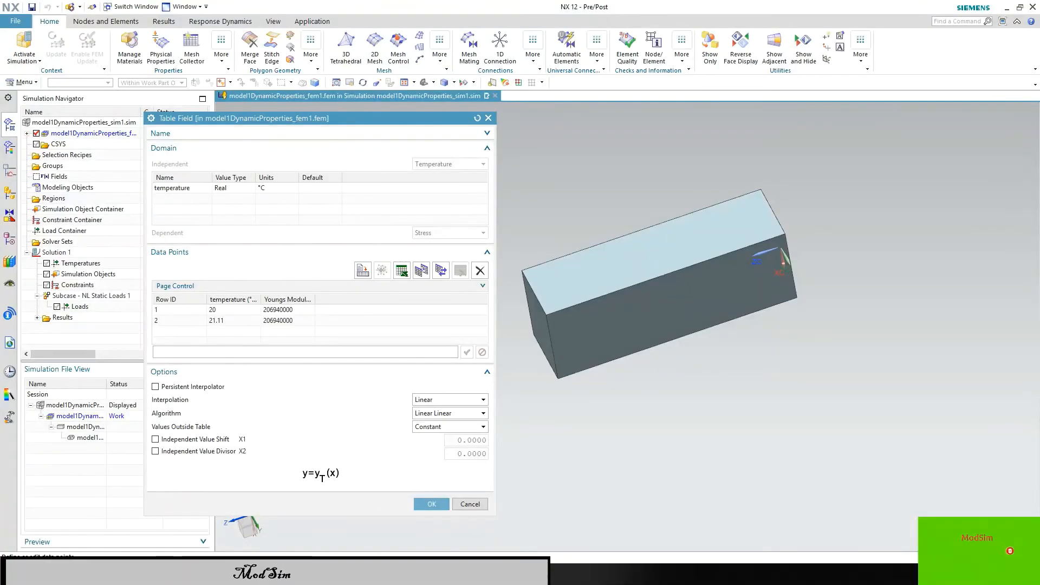
left_click(466, 501)
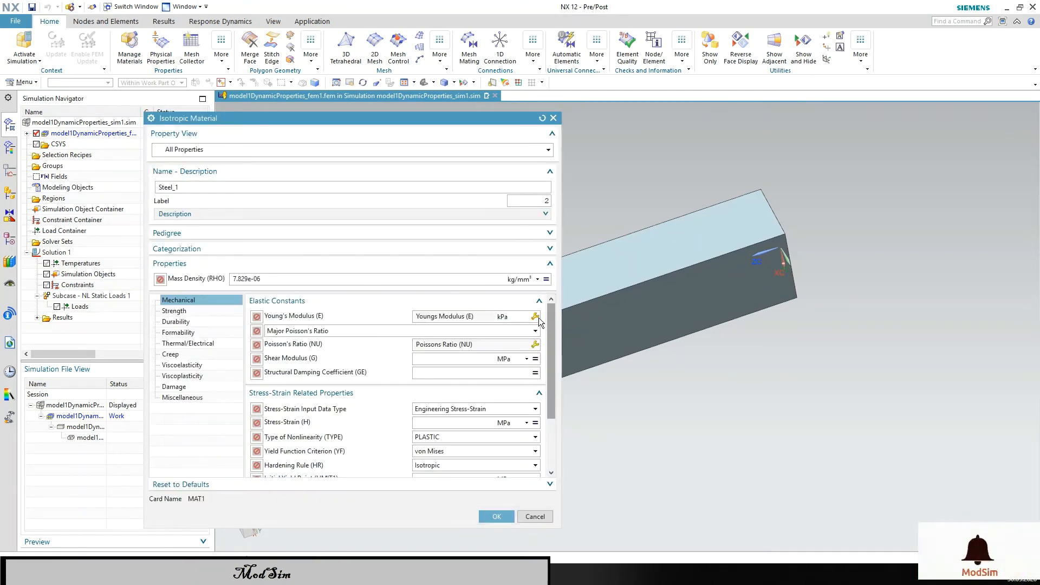
- Convert the copied steel's Young's modulus from a table field to a formula and set it to 269 kPa
left_click(537, 318)
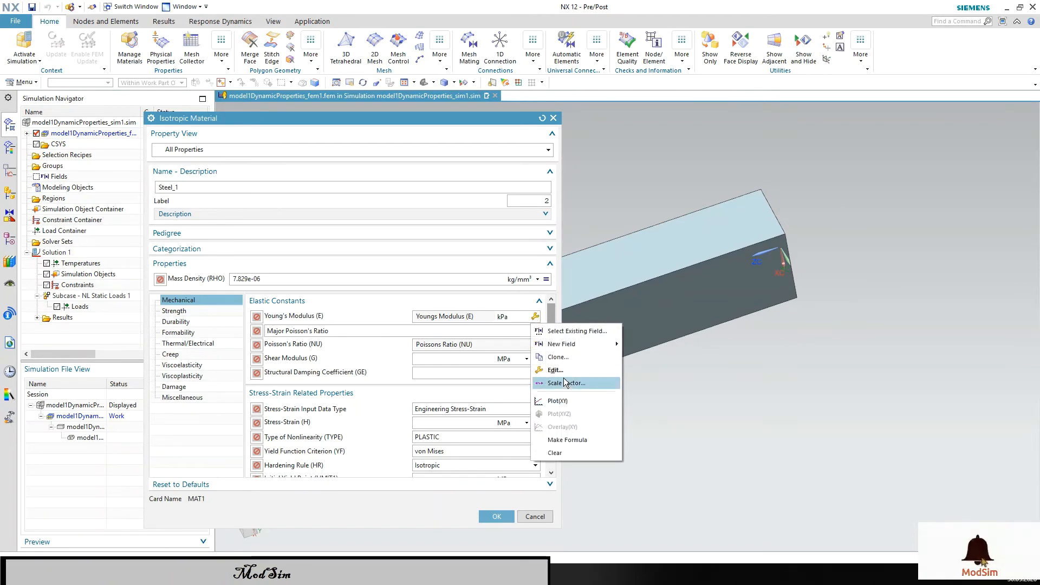
left_click(566, 442)
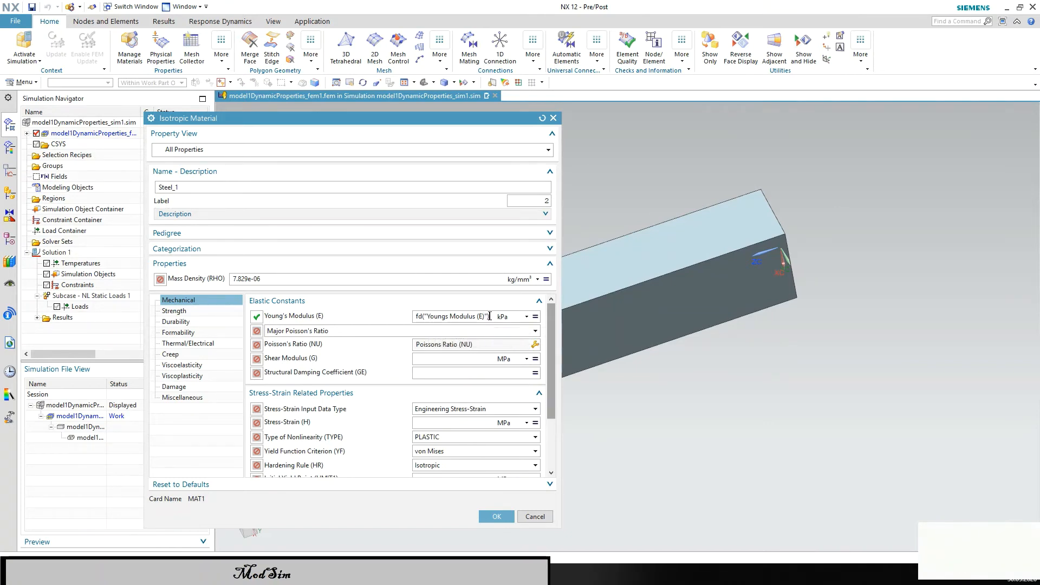
left_click(461, 317)
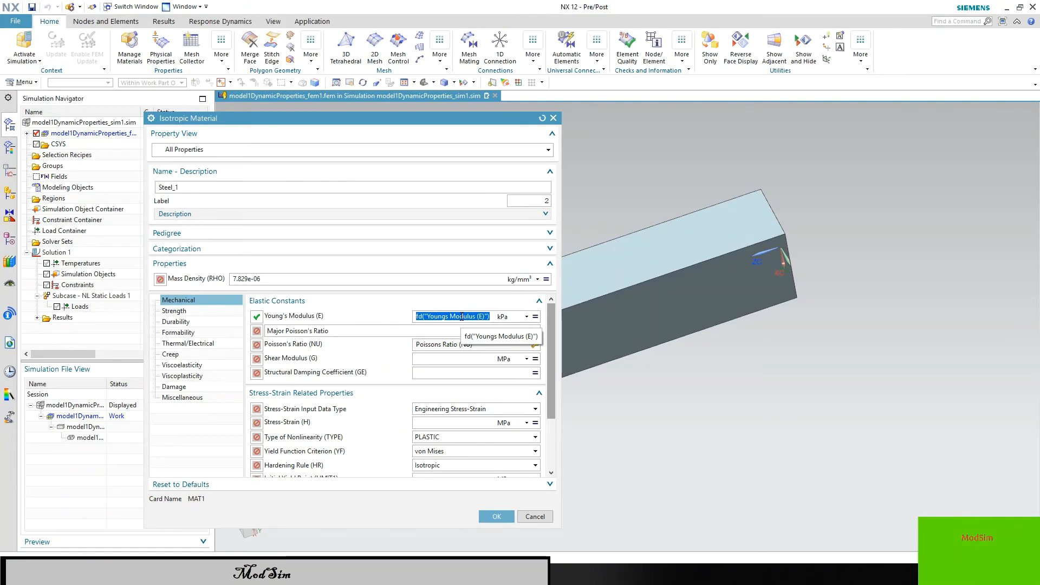
type("2")
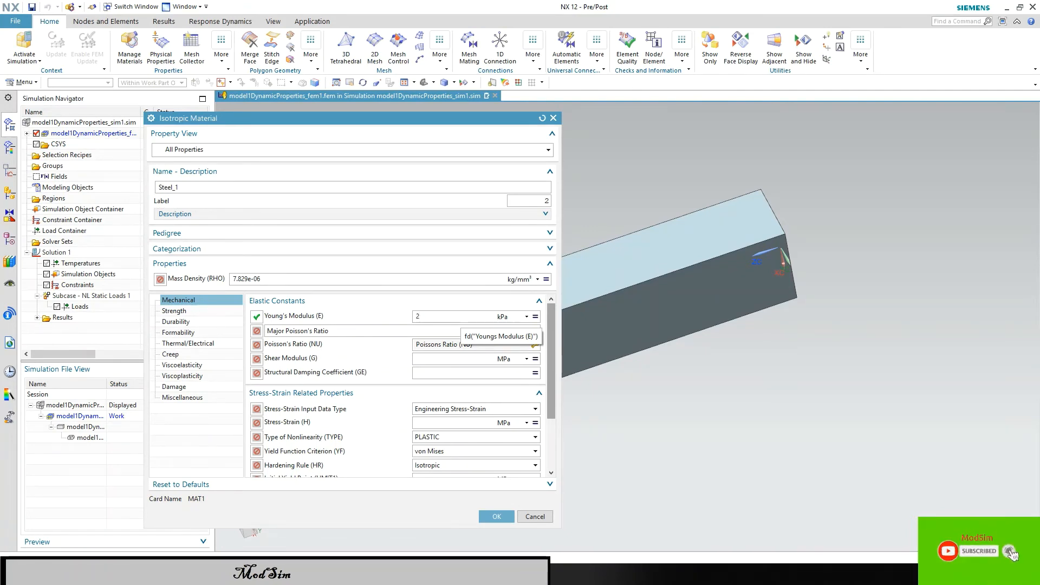
type("6")
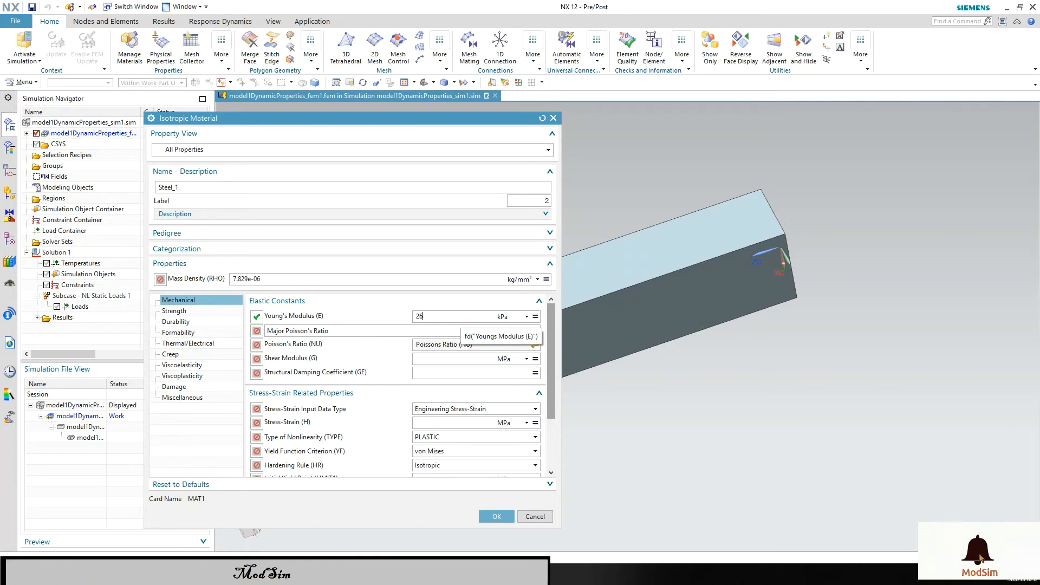
type("9")
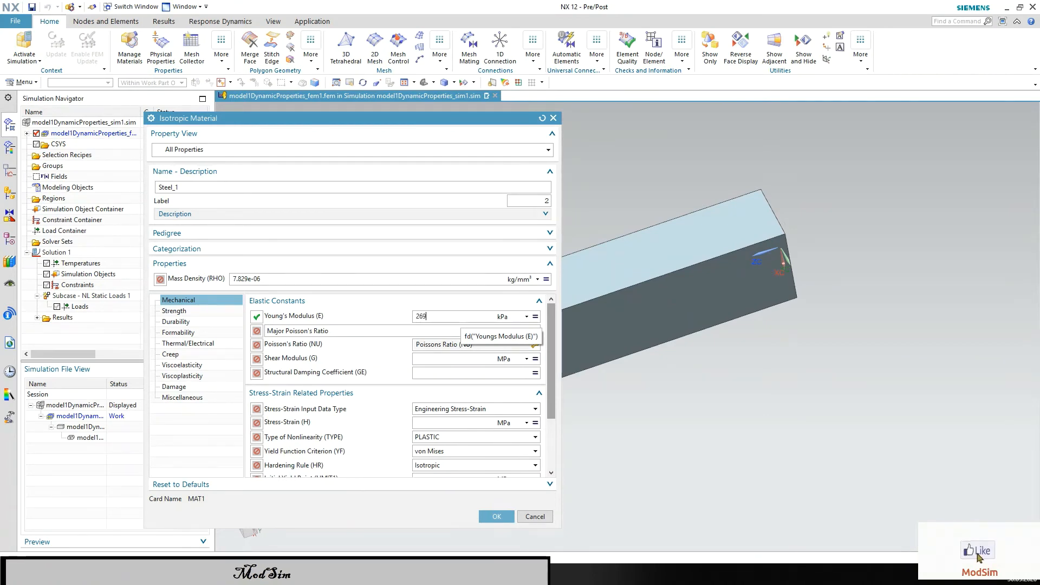
left_click(395, 301)
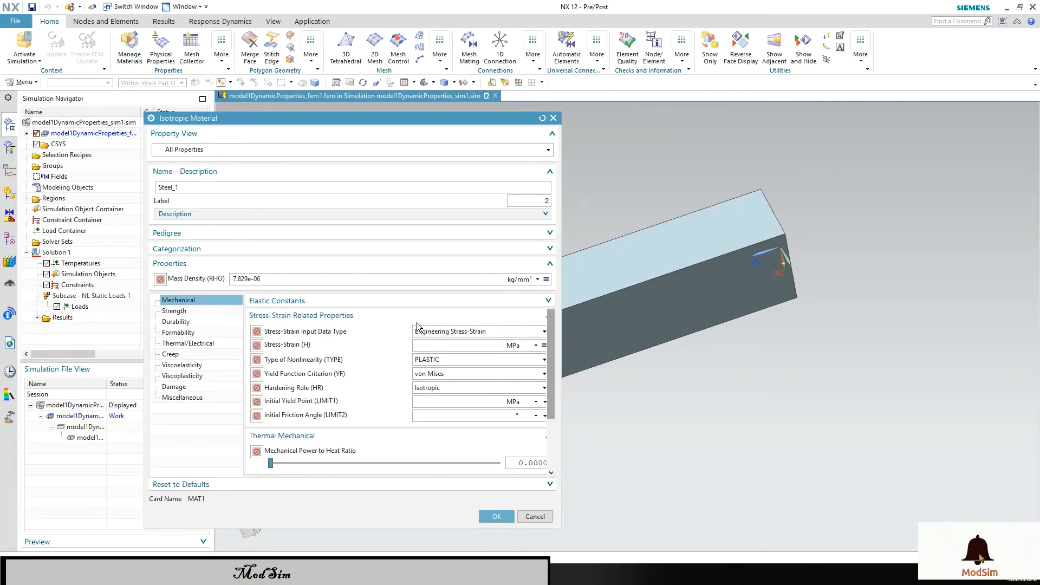
left_click(292, 301)
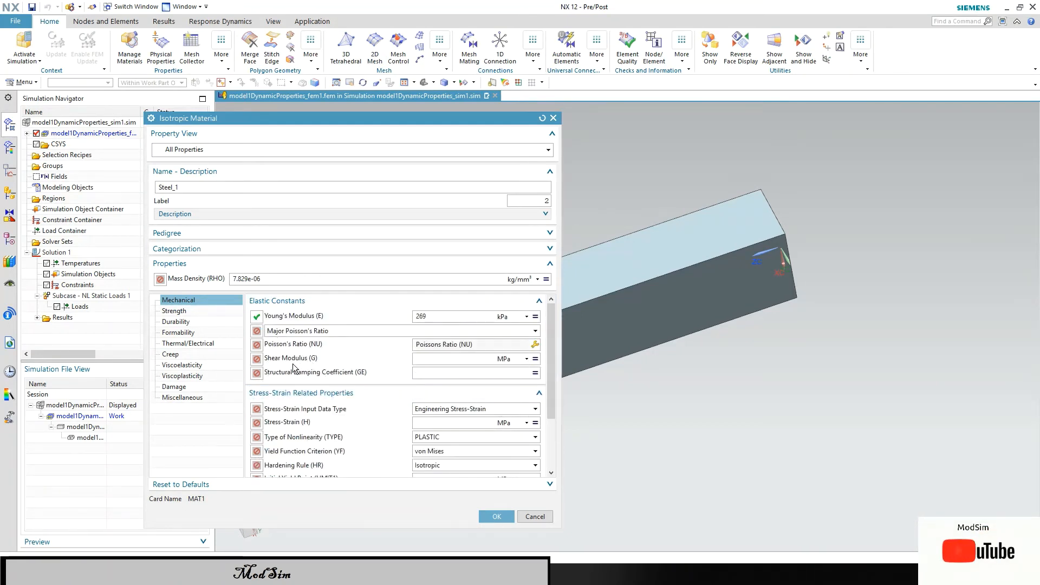
- Convert the copied steel's Poisson's ratio from a table field to a formula and set its shear modulus to 2 MPa
left_click(302, 332)
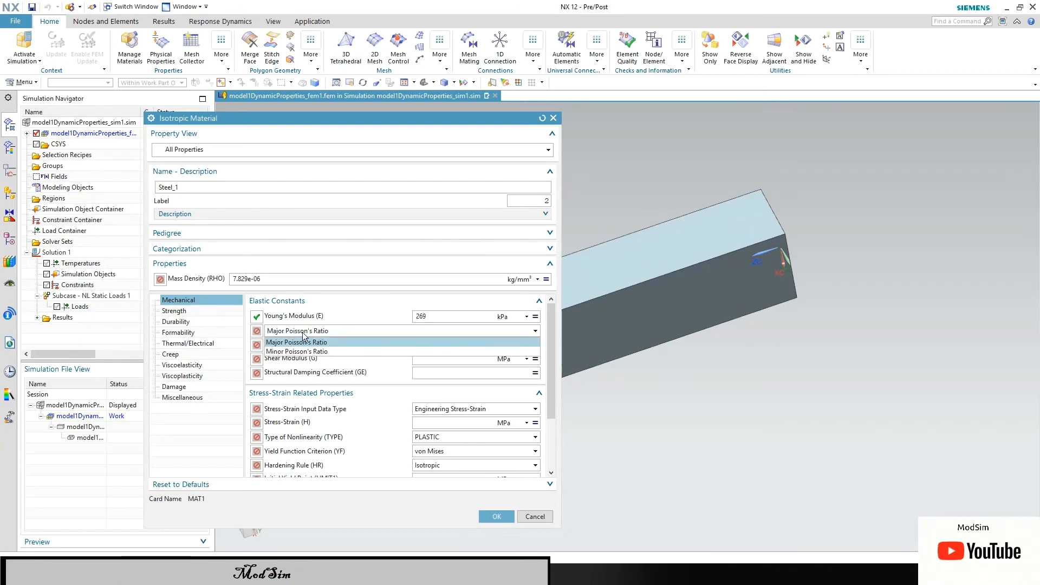
left_click(509, 330)
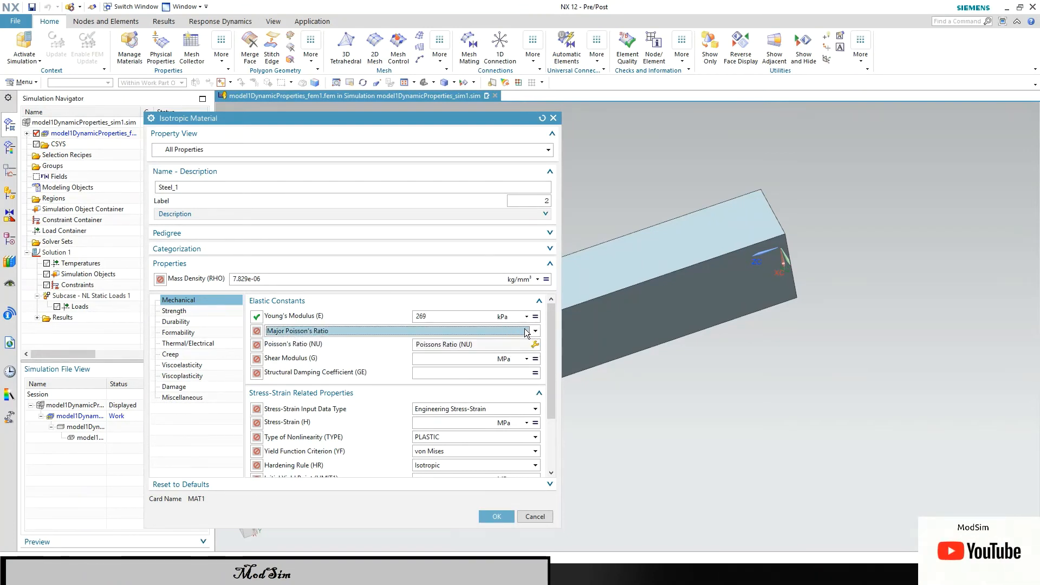
left_click(518, 329)
left_click(520, 329)
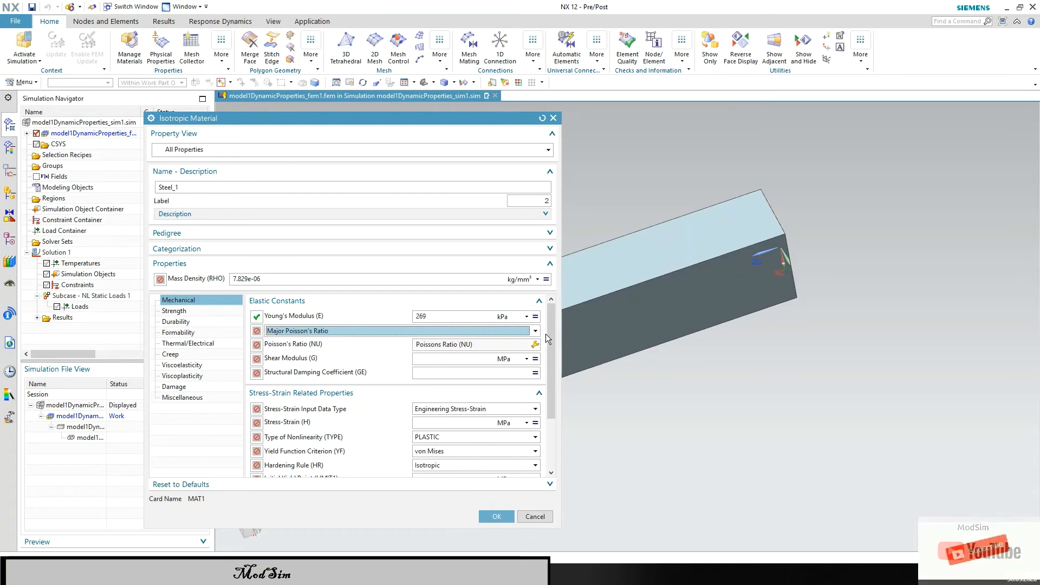
left_click(535, 345)
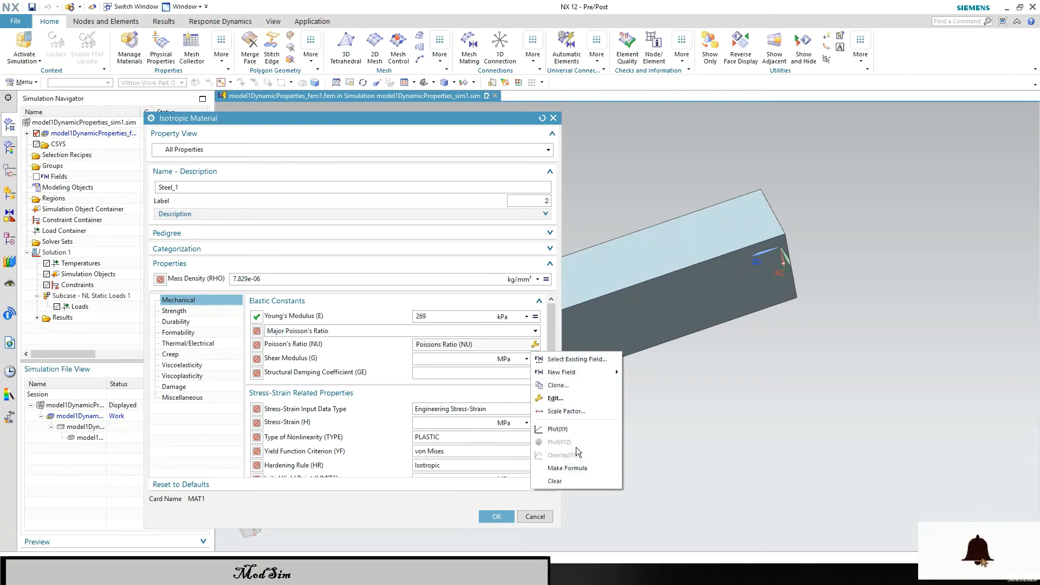
left_click(577, 468)
left_click(449, 357)
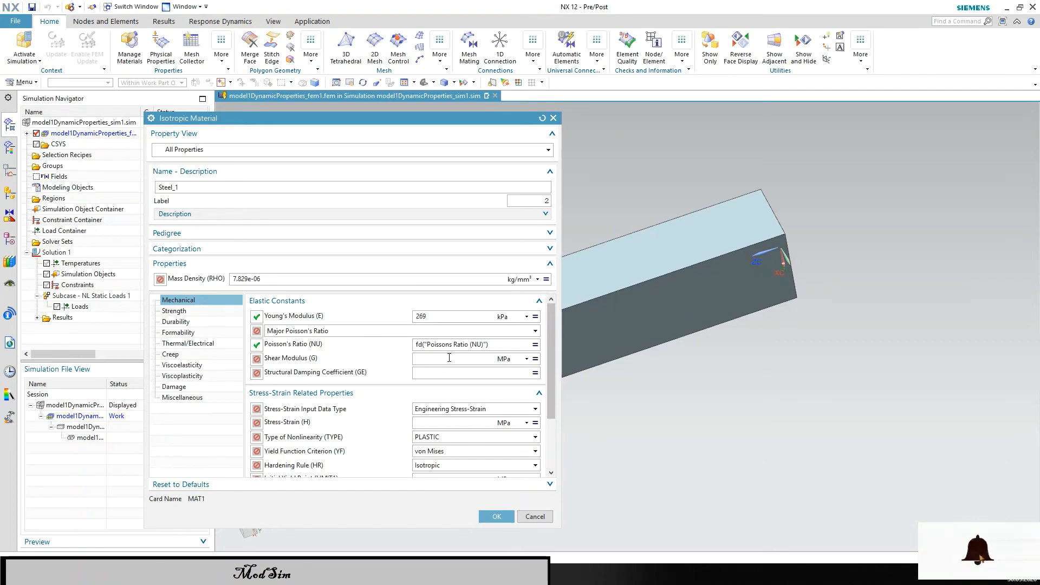
type("2")
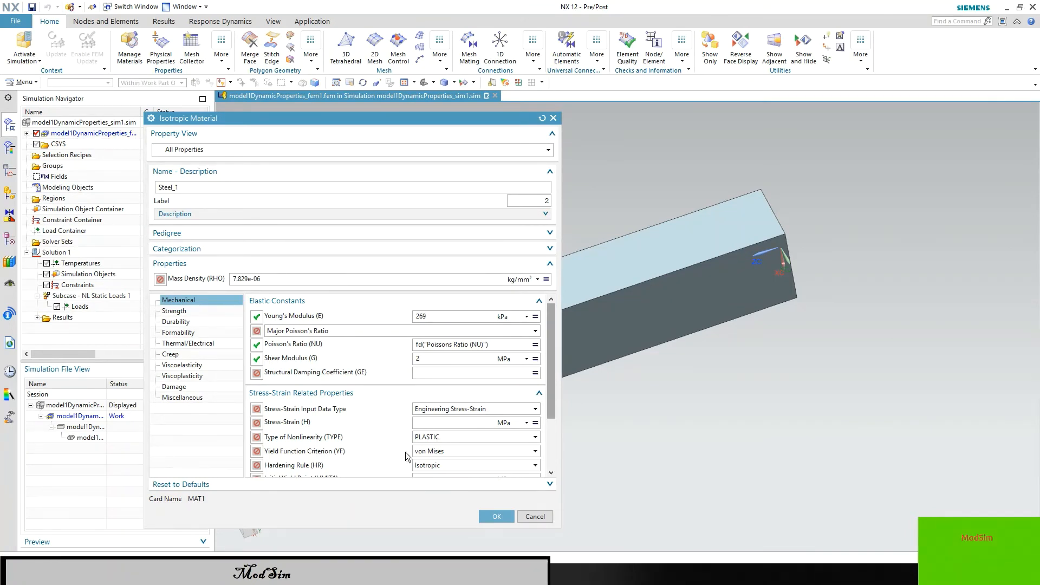
- Review the stress-strain input data types and the blank table field options for Stress-Strain (H), and cancel without creating a field
left_click(535, 410)
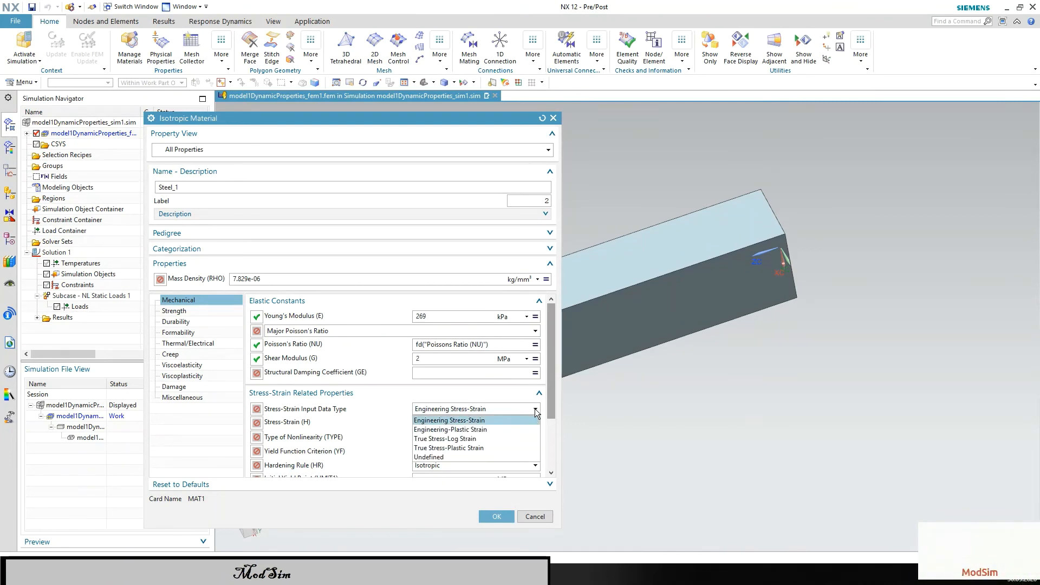
left_click(535, 410)
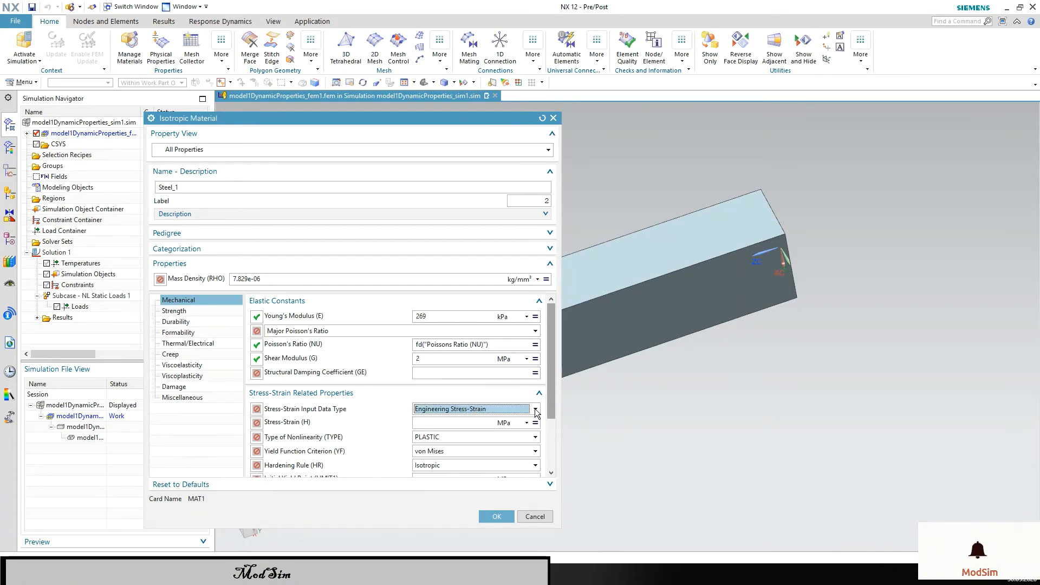
scroll(536, 411, "down", 3)
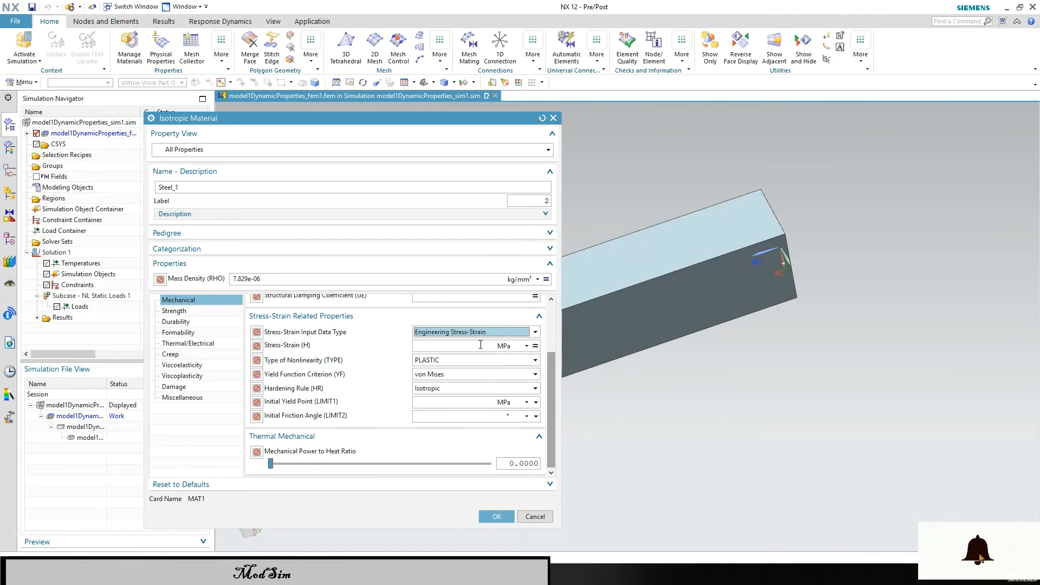
left_click(535, 347)
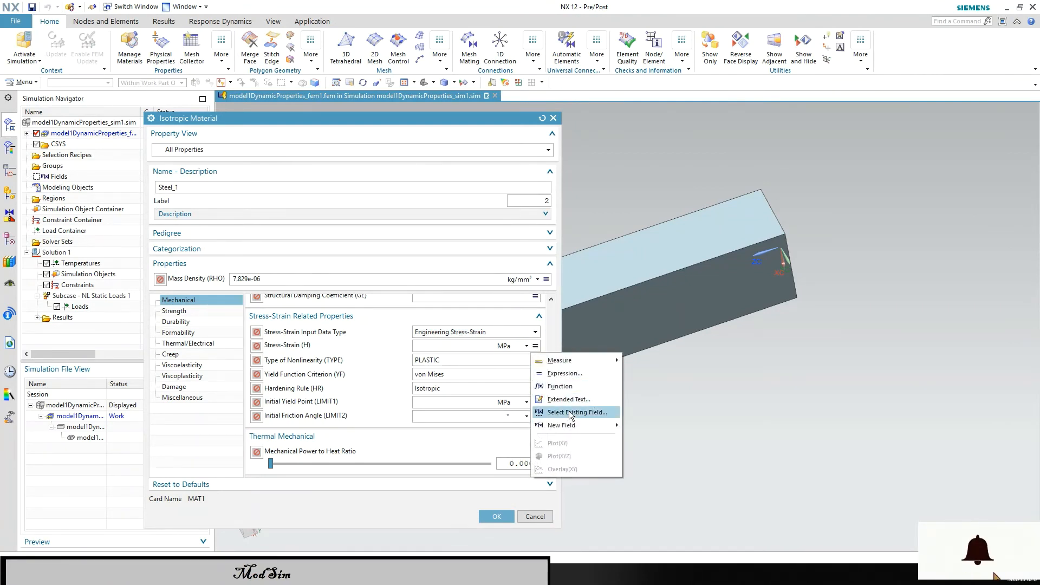
mouse_move(569, 425)
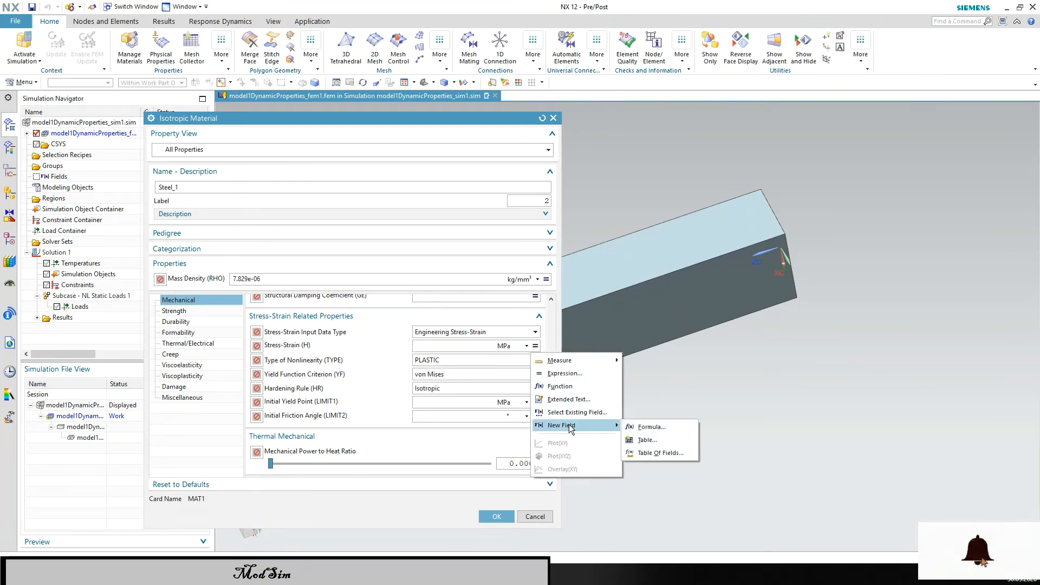
left_click(655, 440)
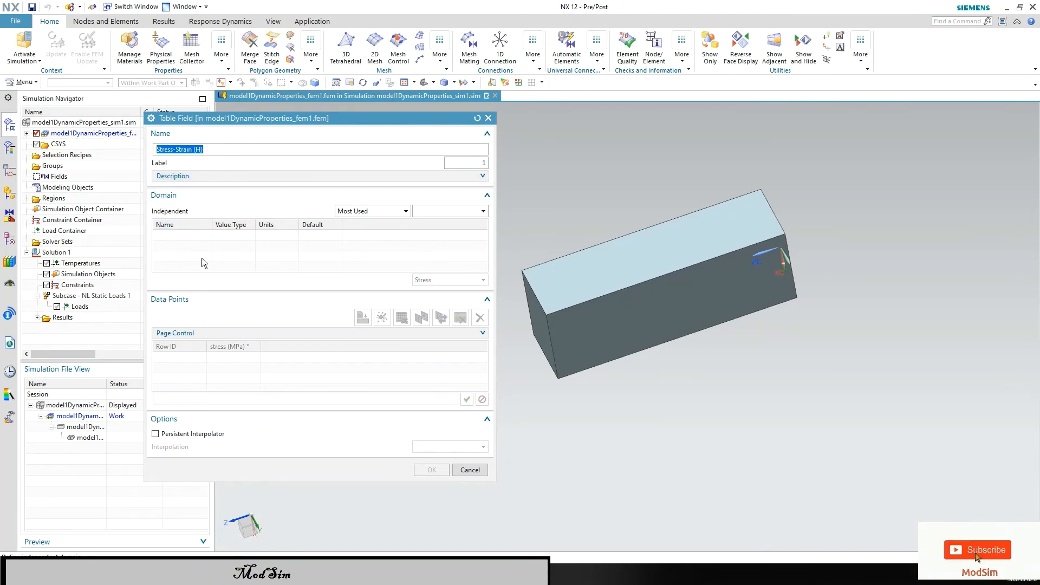
left_click(182, 300)
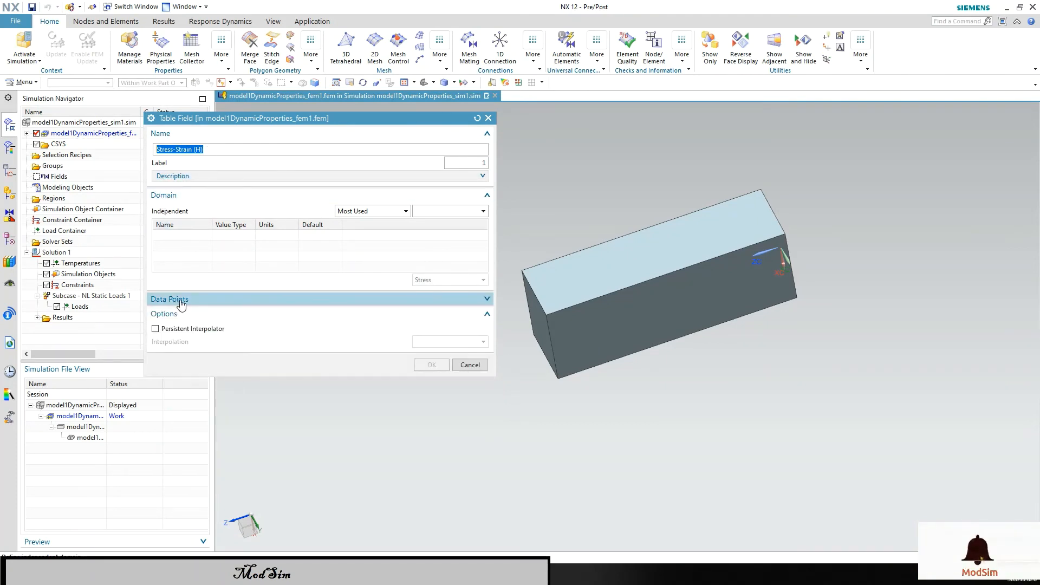
left_click(181, 300)
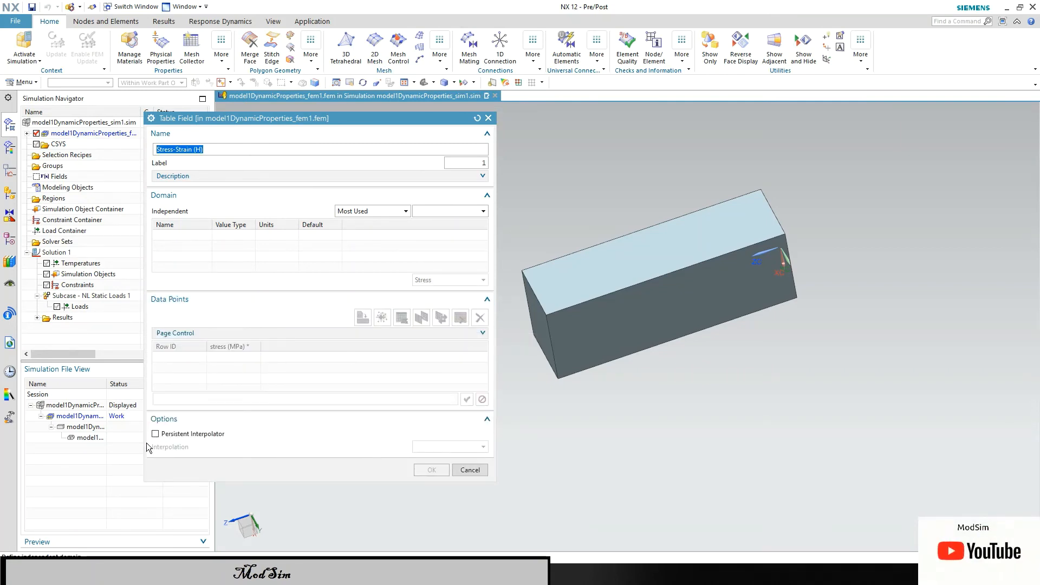
left_click(469, 470)
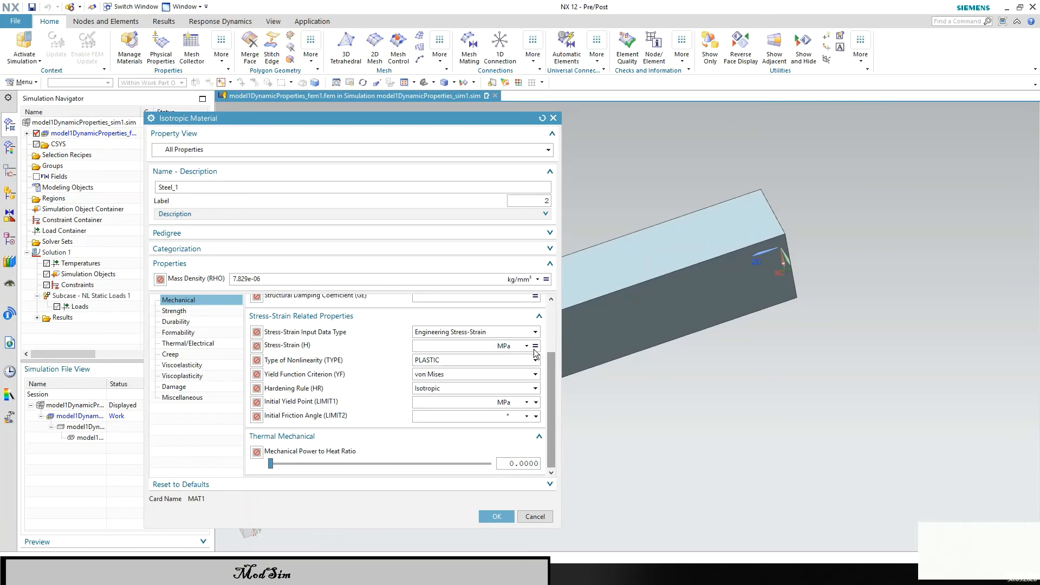
- Set Stress-Strain (H) to 0 MPa and look over a new table field for it without creating one
left_click(474, 348)
type("0")
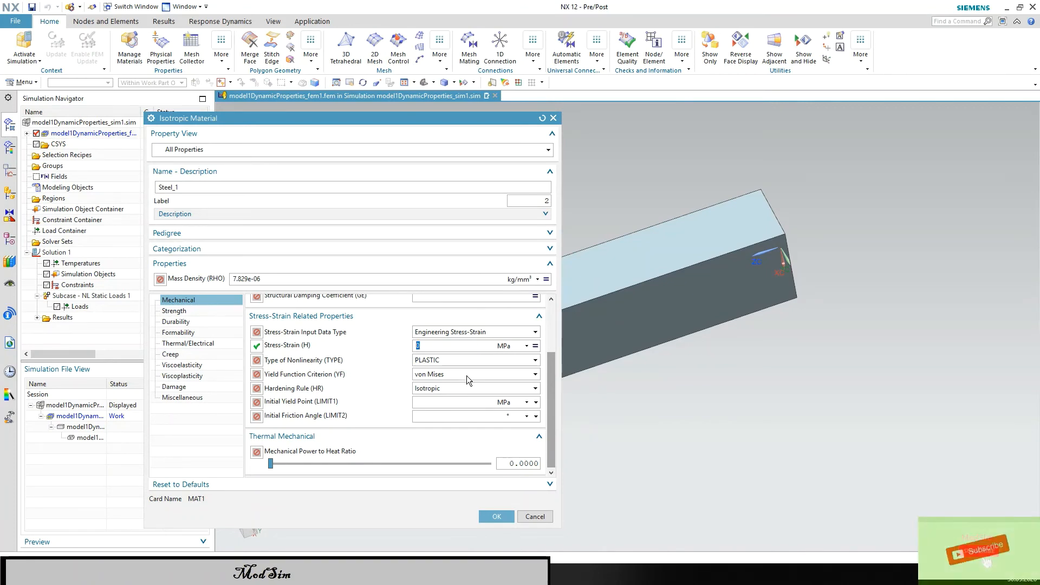
left_click(535, 346)
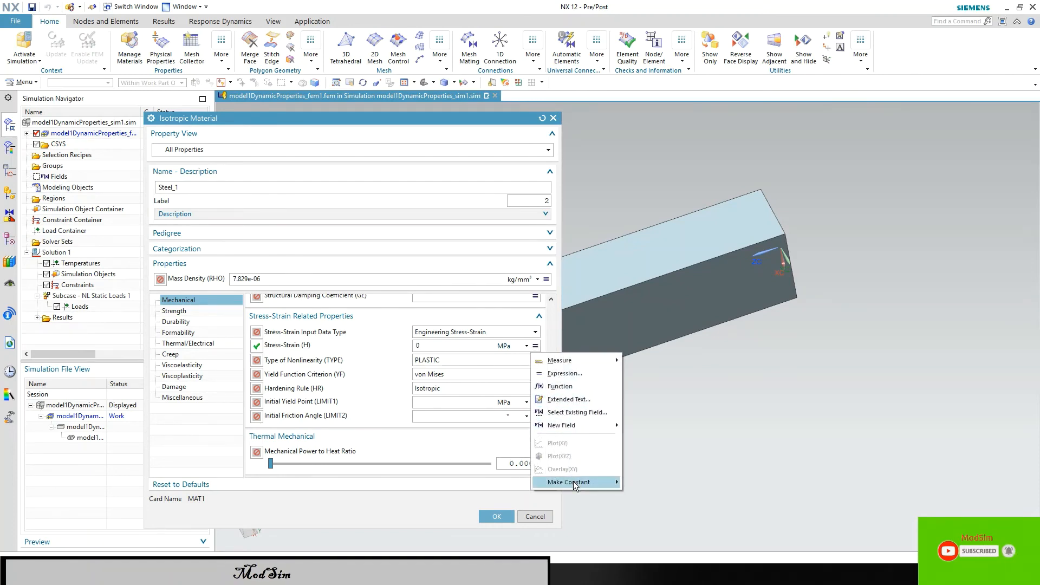
mouse_move(575, 486)
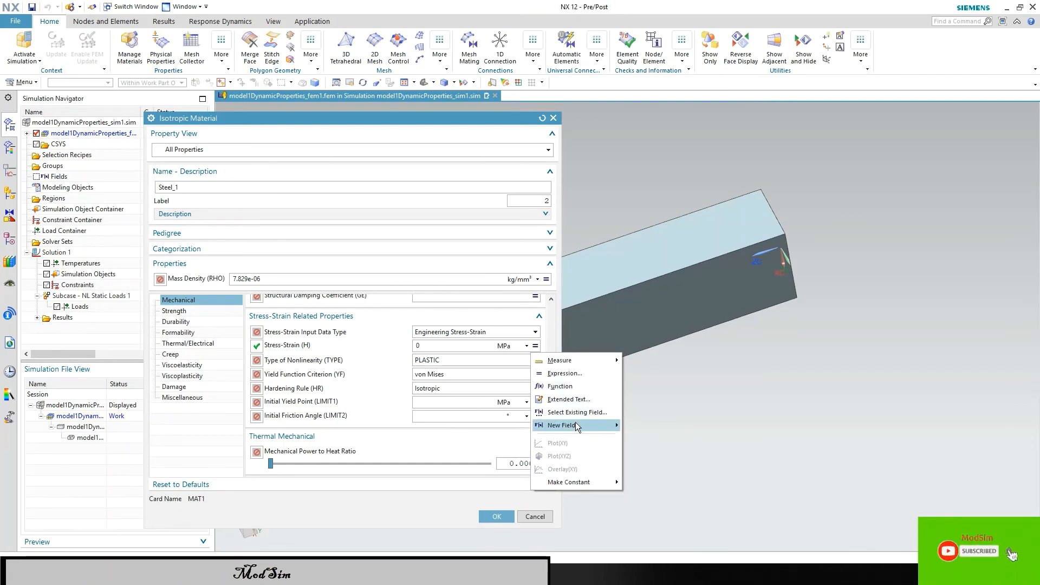
mouse_move(575, 421)
left_click(626, 433)
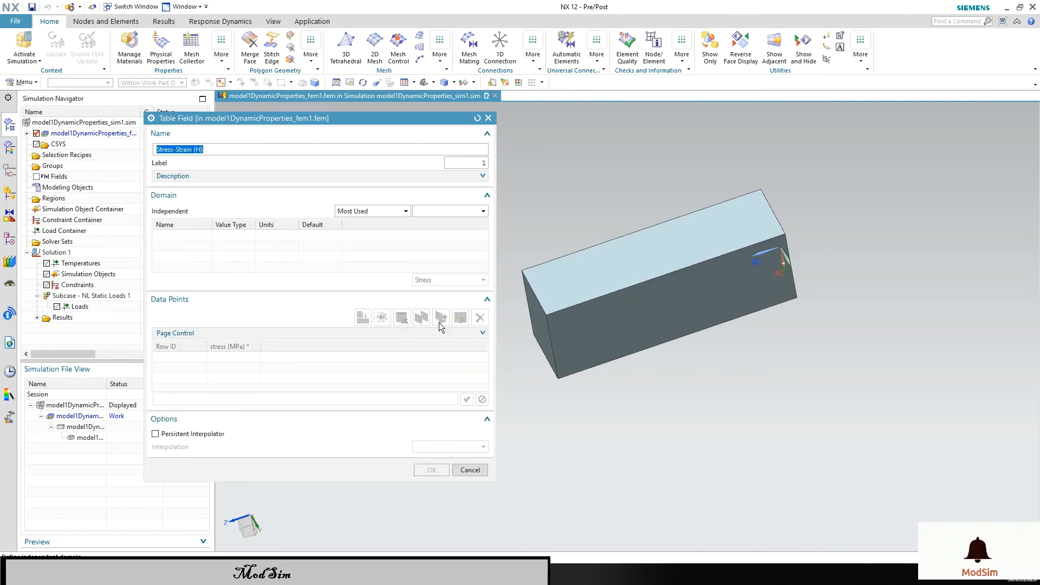
left_click(470, 470)
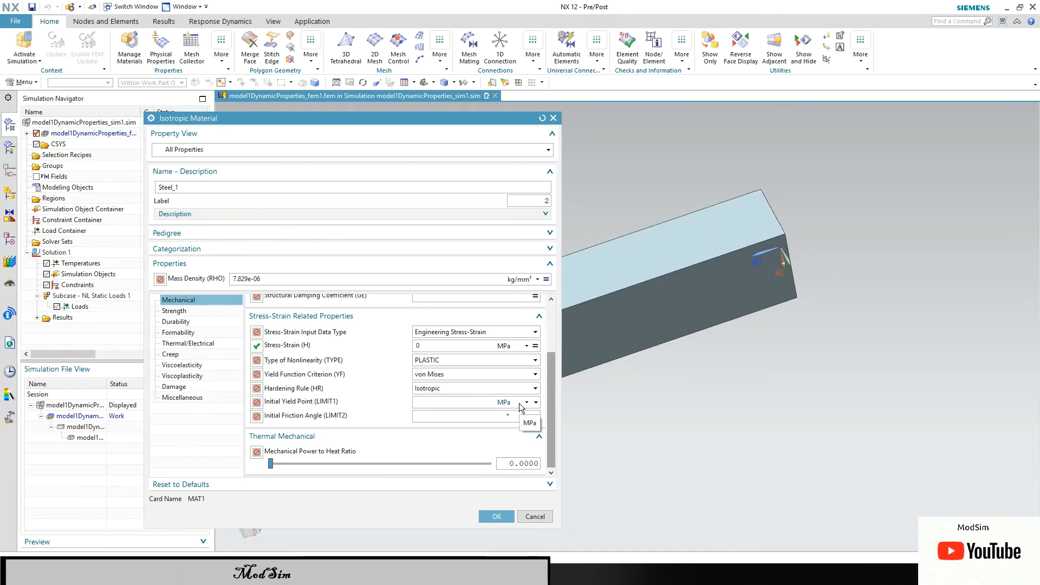
- Set the initial yield point to 150000 MPa and the mechanical power to heat ratio to 0.03, and save the material
left_click(444, 402)
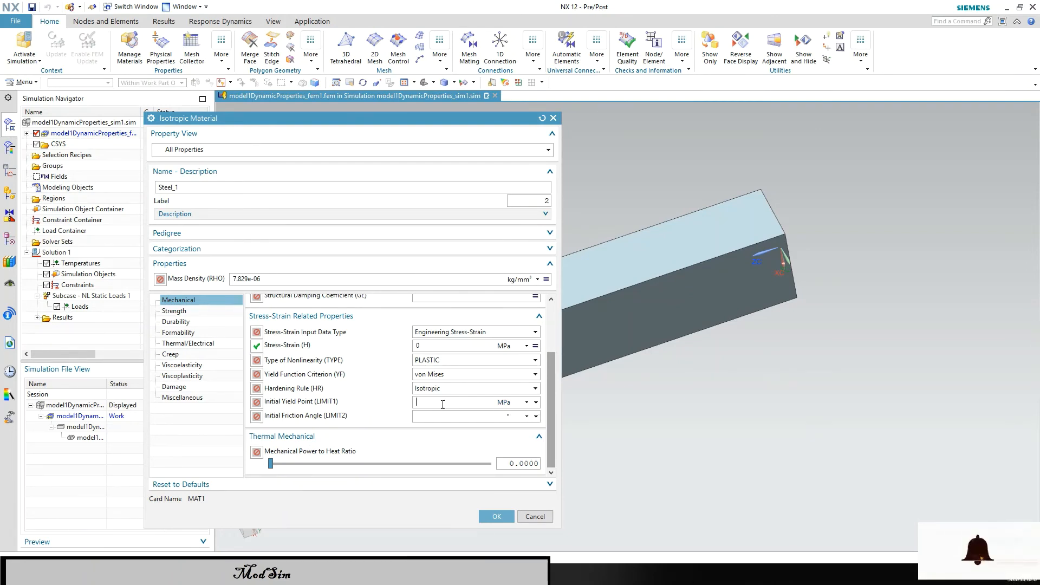
type("150")
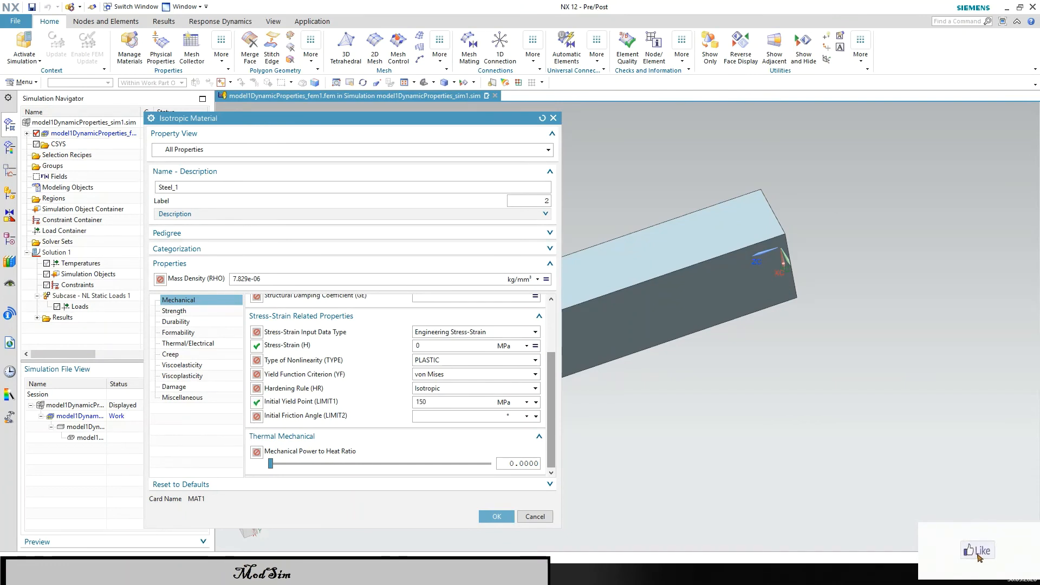
type("000")
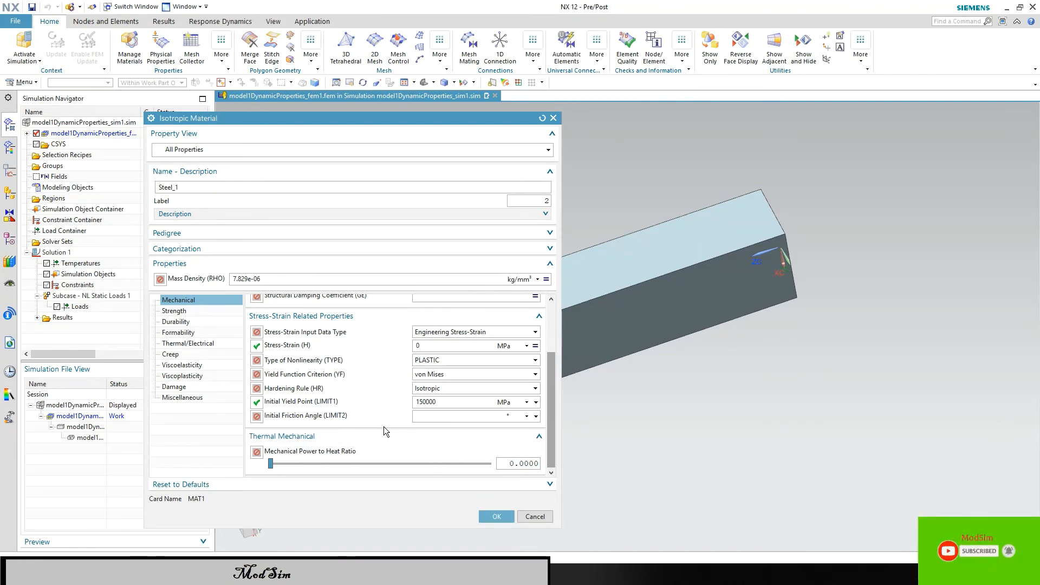
left_click(420, 459)
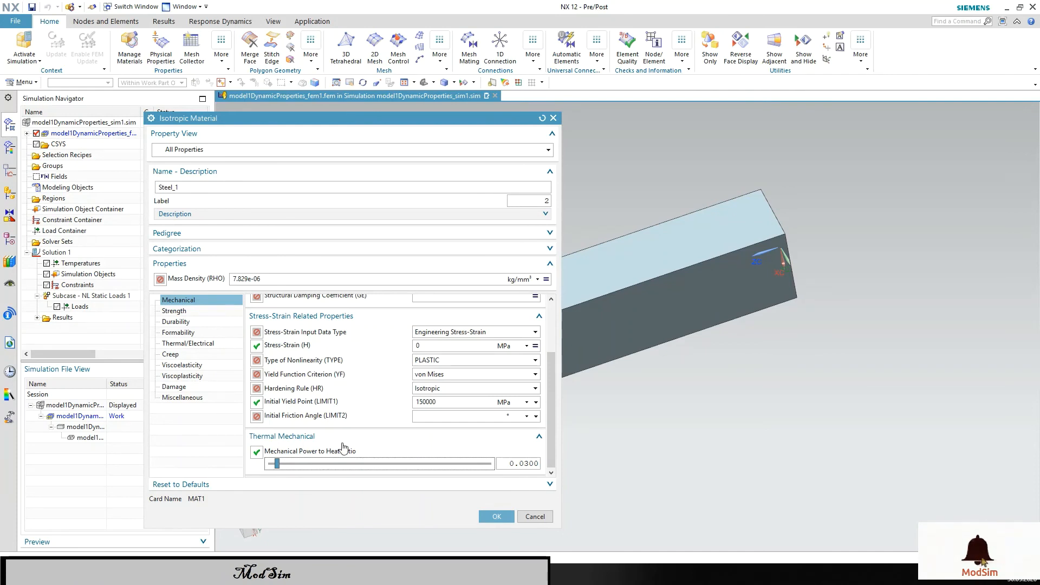
left_click(496, 516)
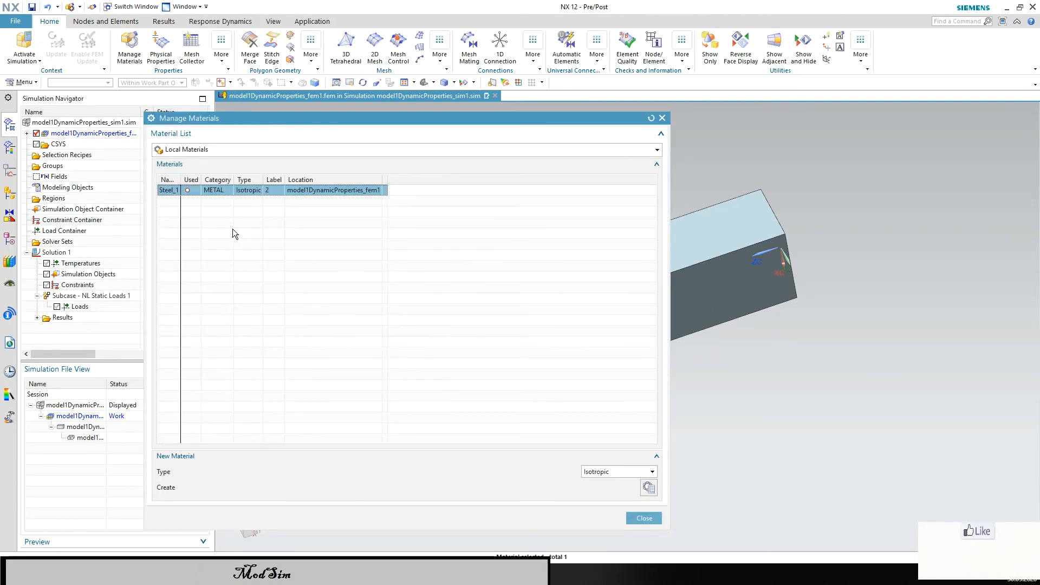
- Rename the local steel material Steel_1 as "Strain Hardening steel example" and save it
double_click(173, 190)
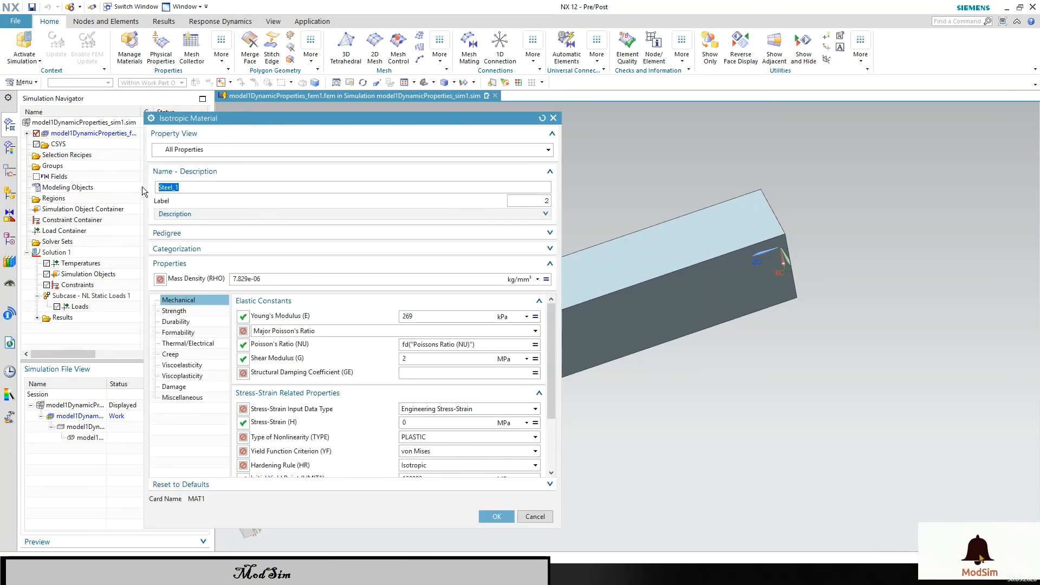
type("Strain Harde")
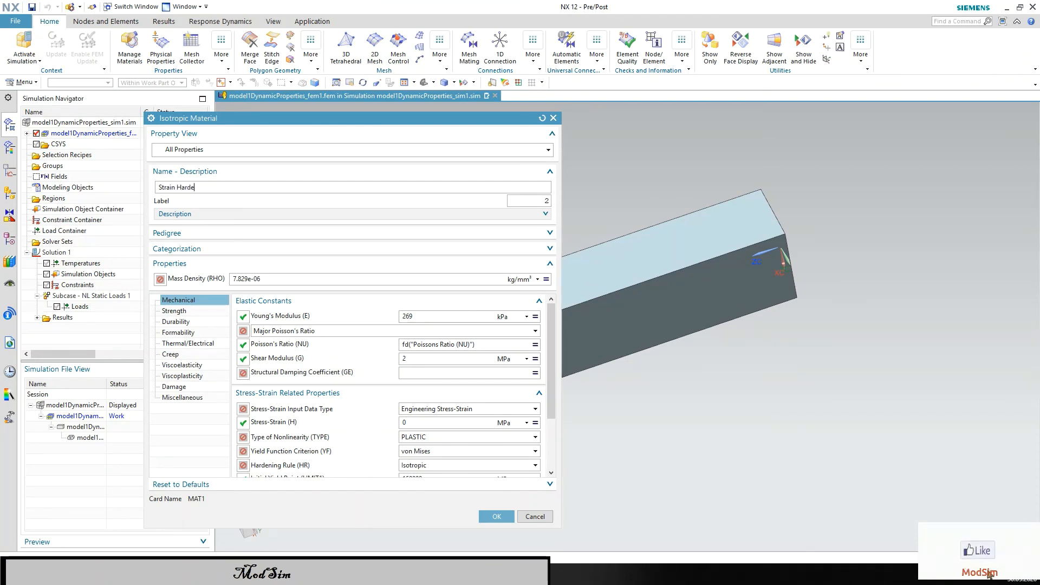
type("ning ")
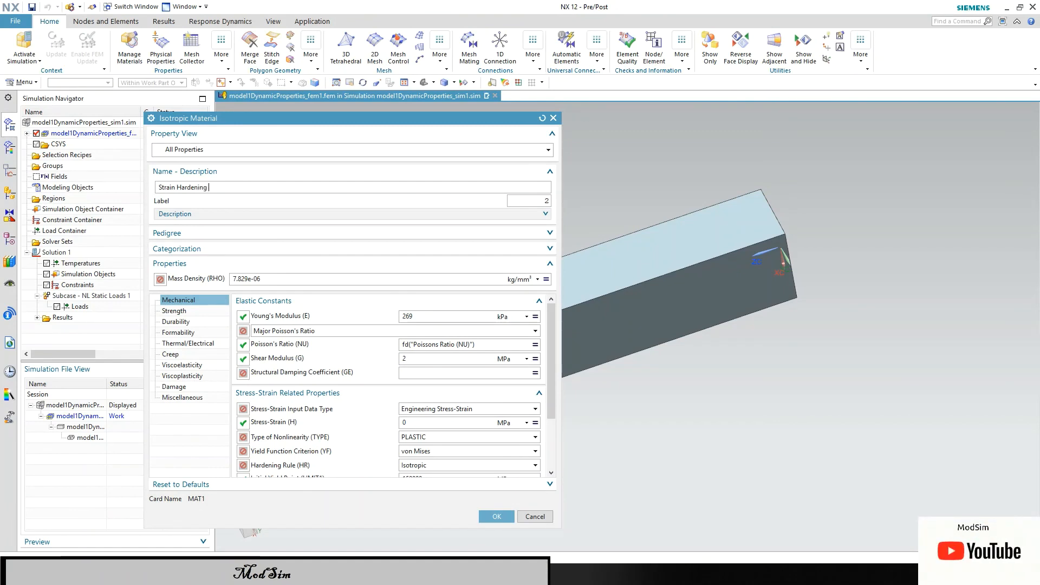
type("steel")
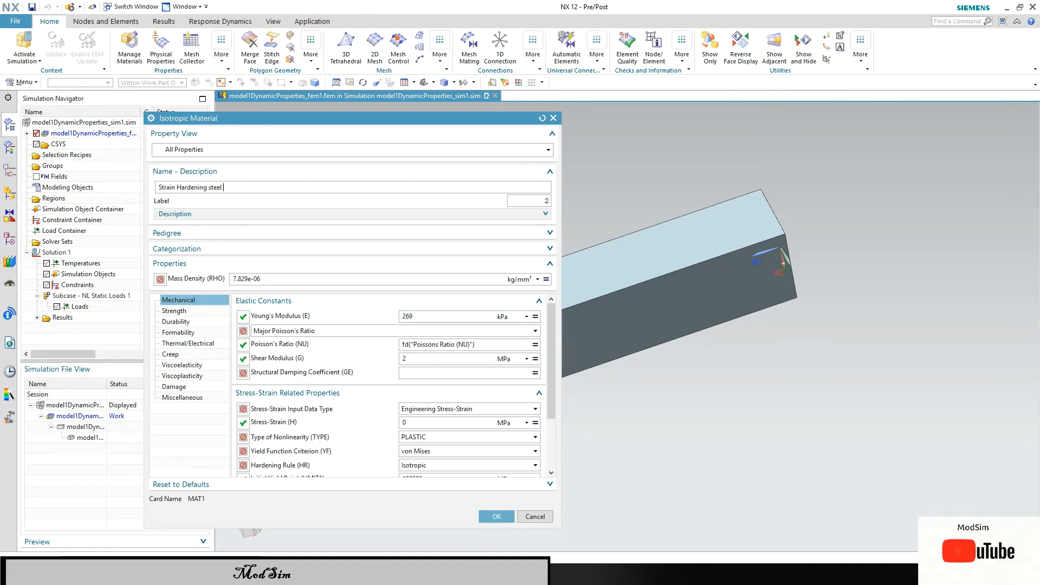
type(" e")
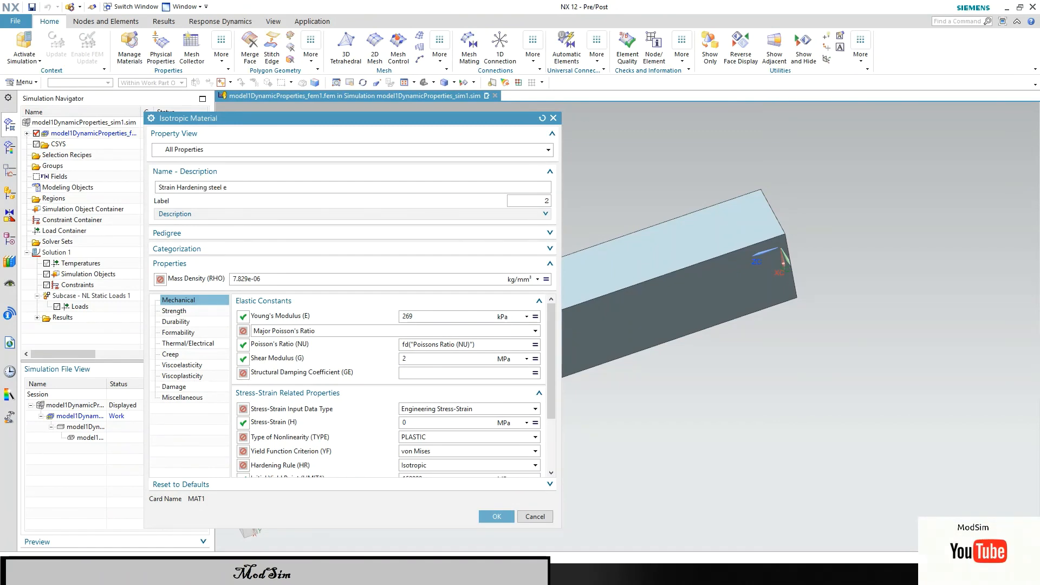
type("xample")
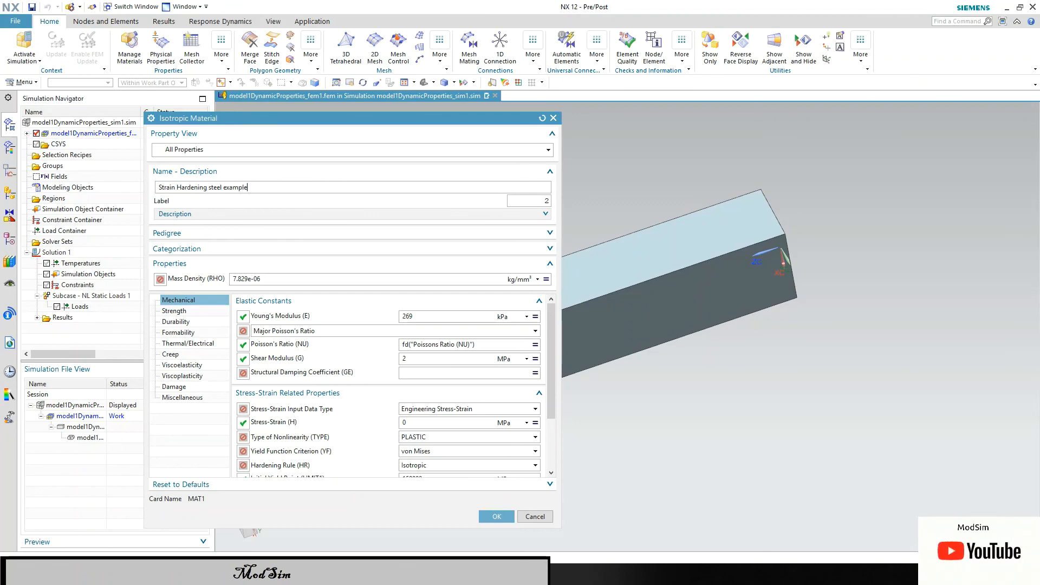
left_click(496, 517)
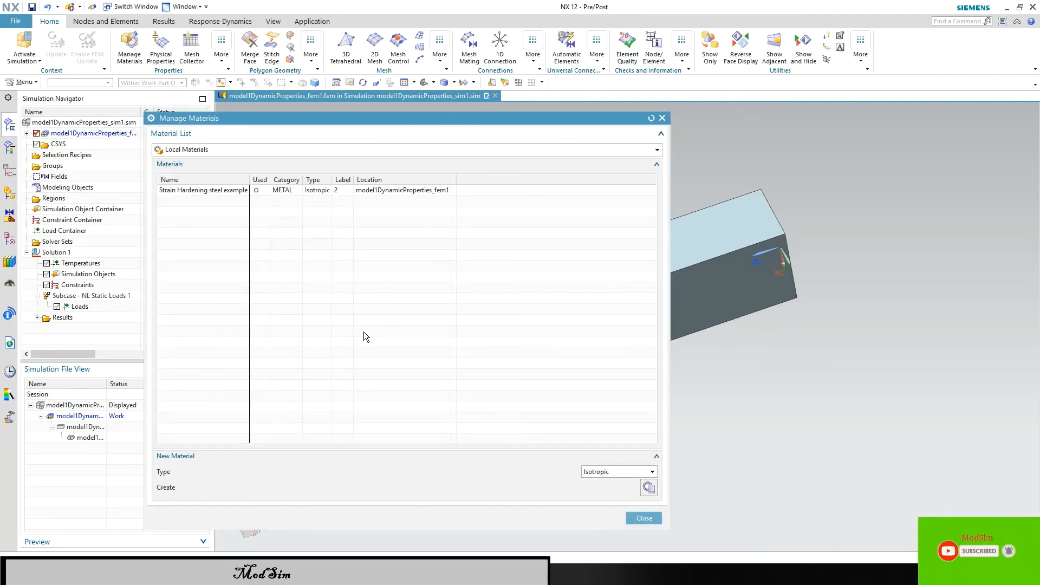
- Check the local materials list for the renamed steel, view the library materials, and close the material manager
left_click(188, 193)
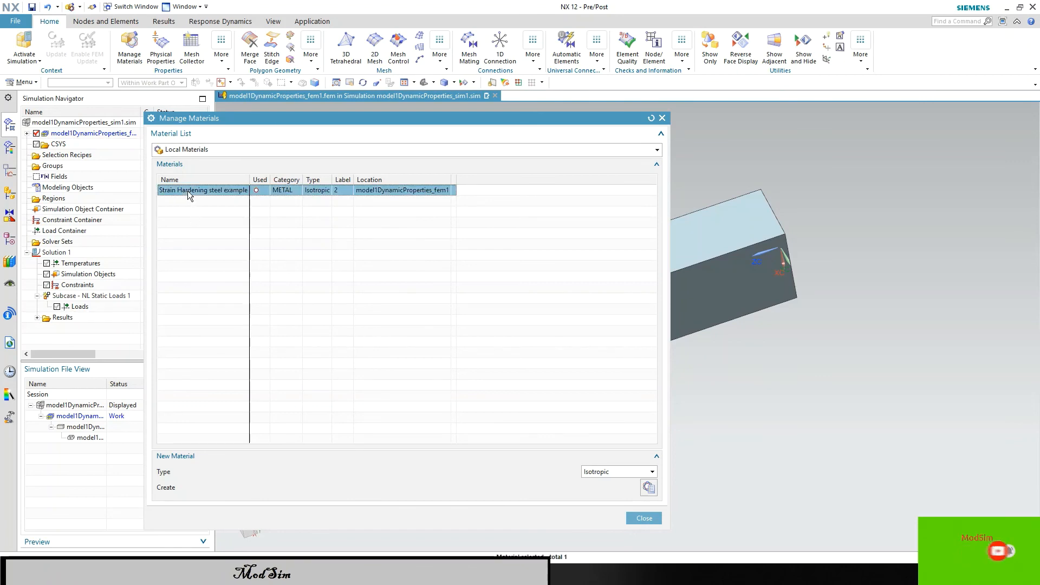
left_click(196, 150)
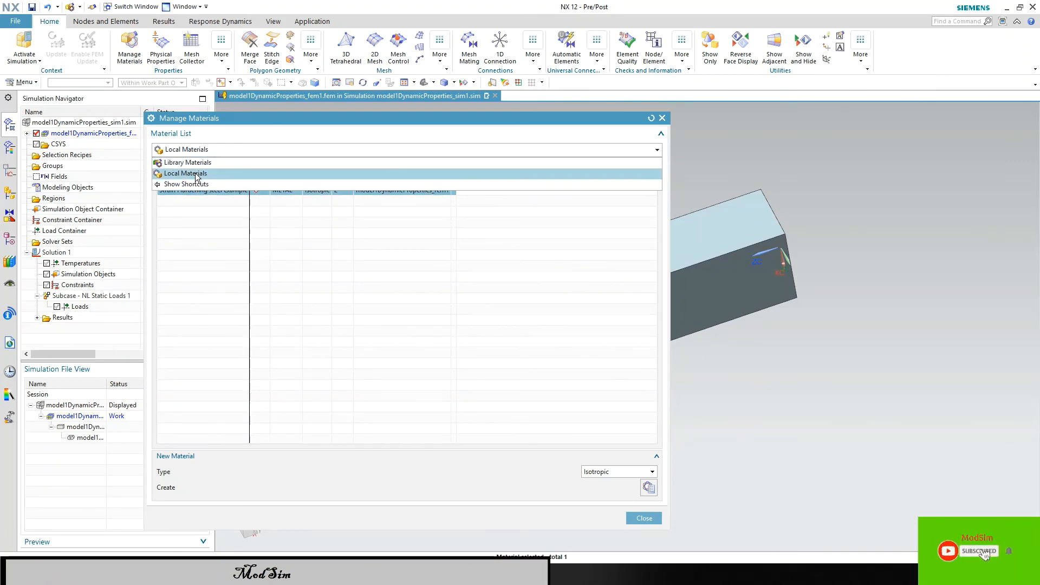
left_click(196, 174)
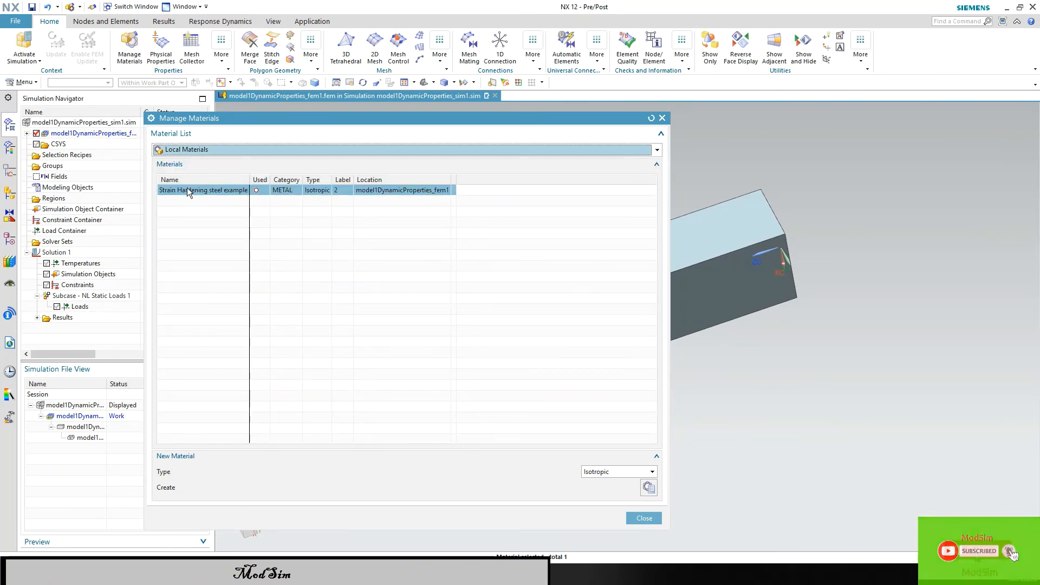
left_click(641, 517)
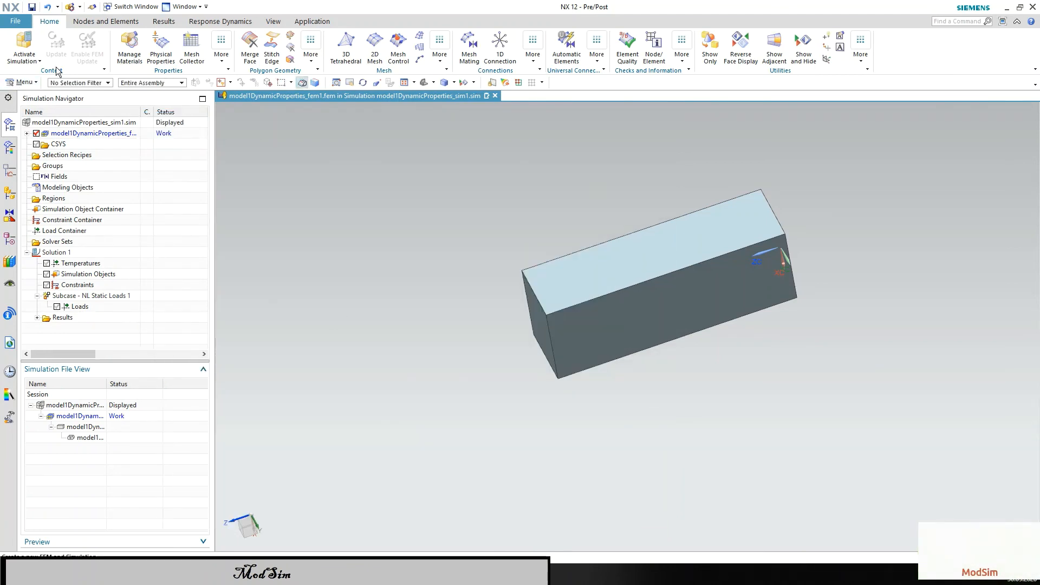
left_click(130, 48)
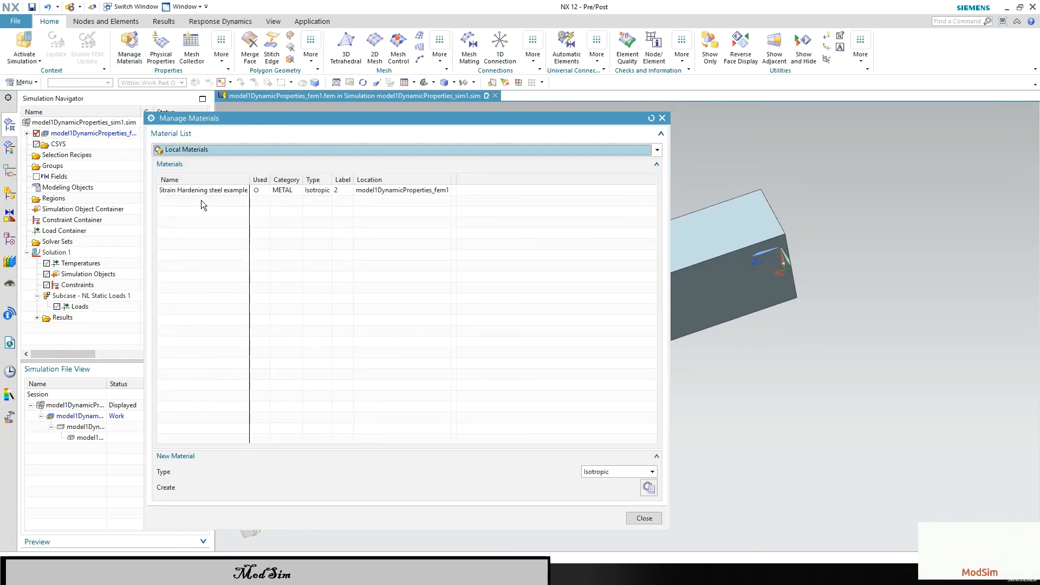
left_click(199, 190)
left_click(200, 152)
left_click(200, 161)
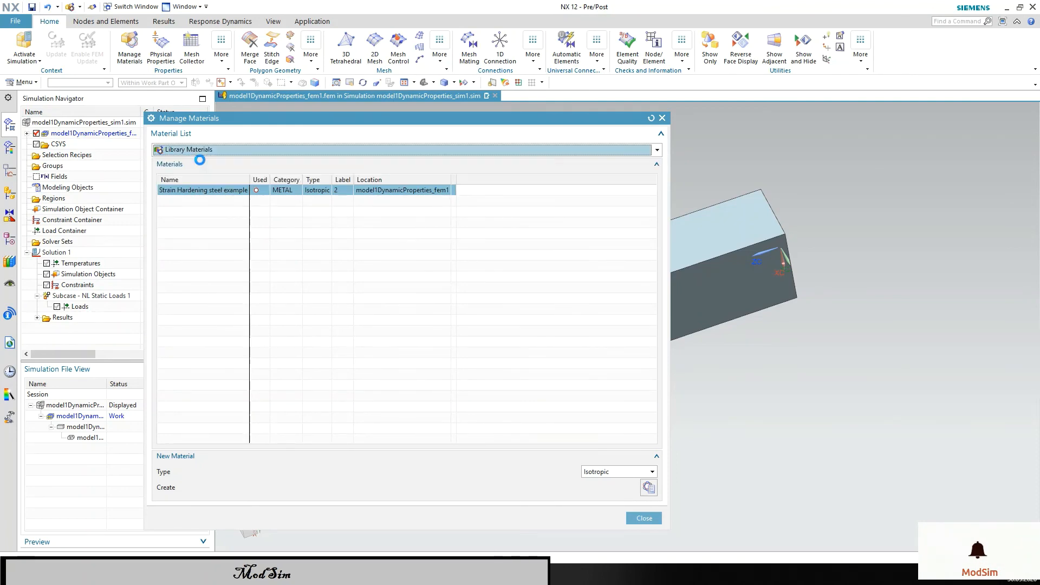
left_click(204, 150)
left_click(184, 173)
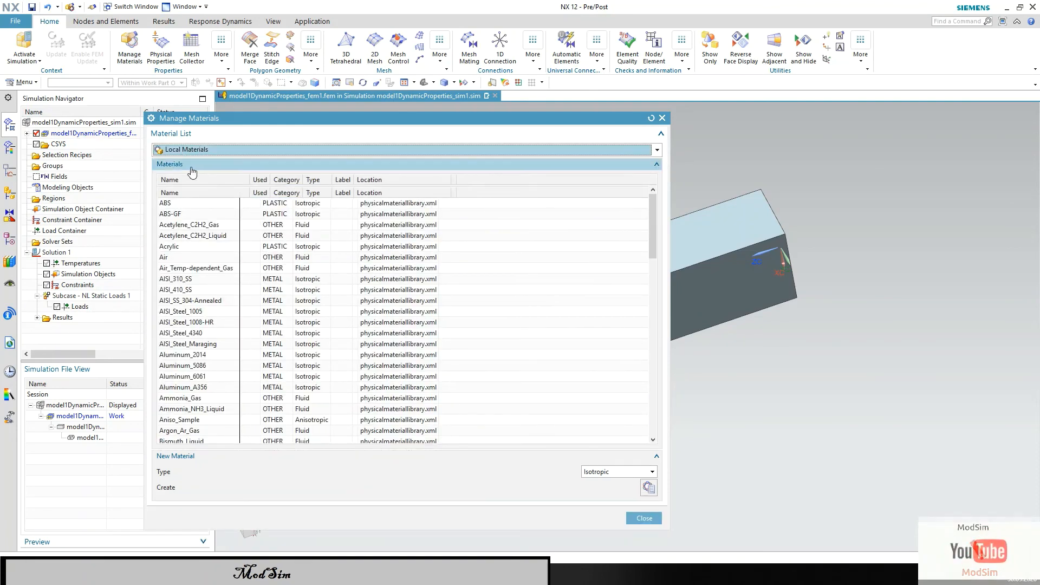
left_click(647, 520)
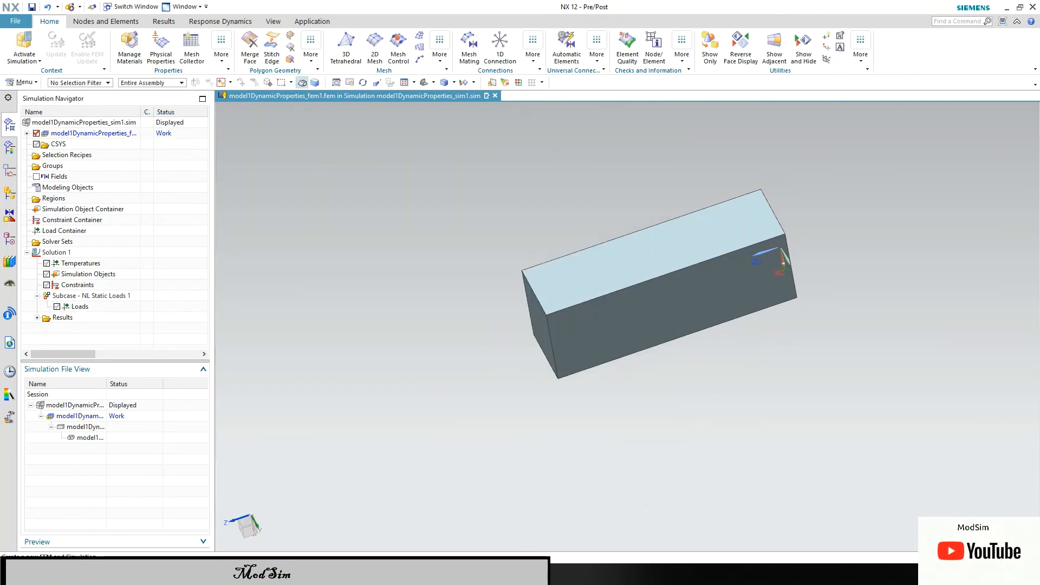